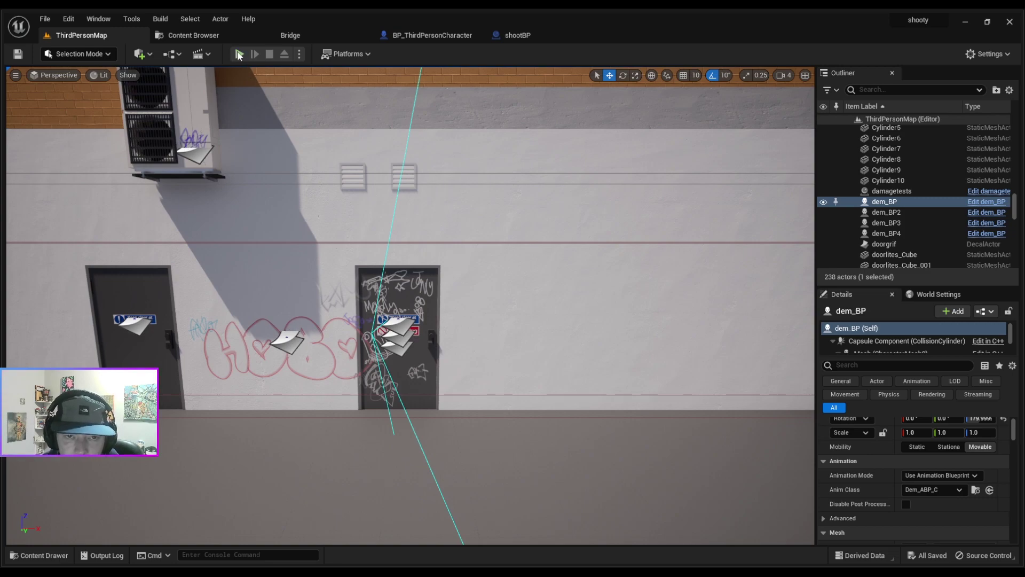
- Start a play test of the level and fight the first wave of enemies beside the graffiti-covered wall
left_click(239, 54)
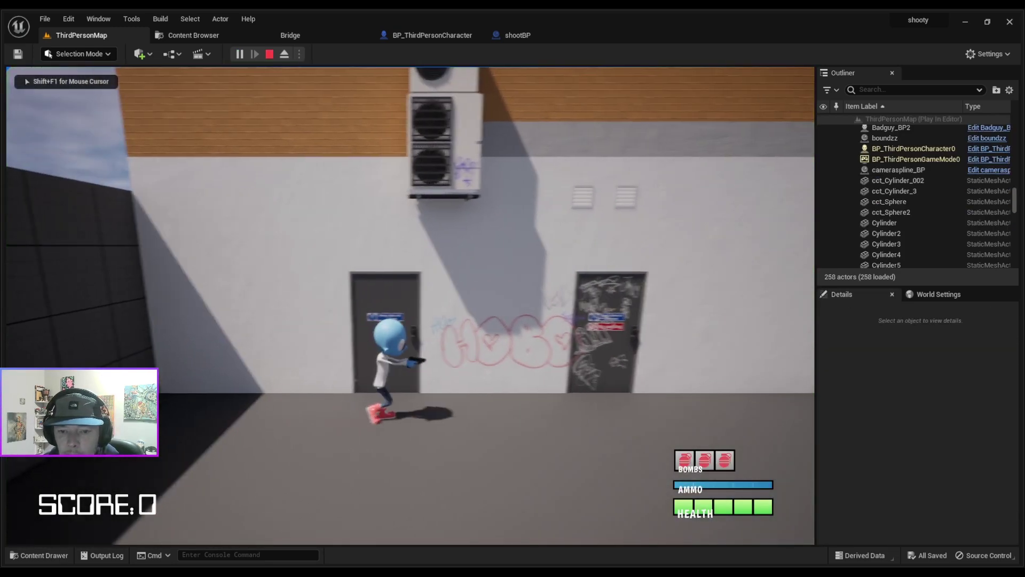
key("d")
key("a")
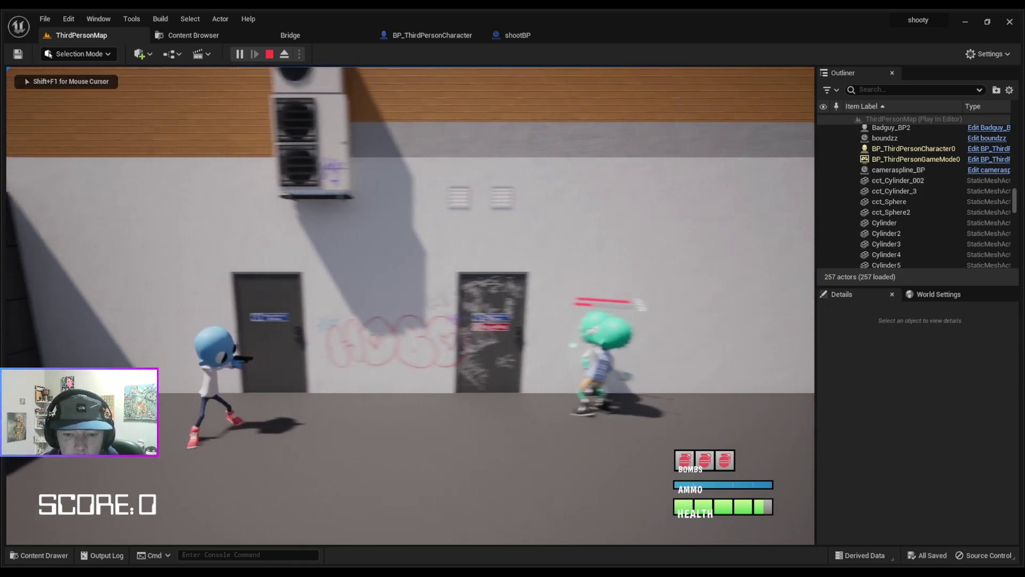
key("d")
key("space")
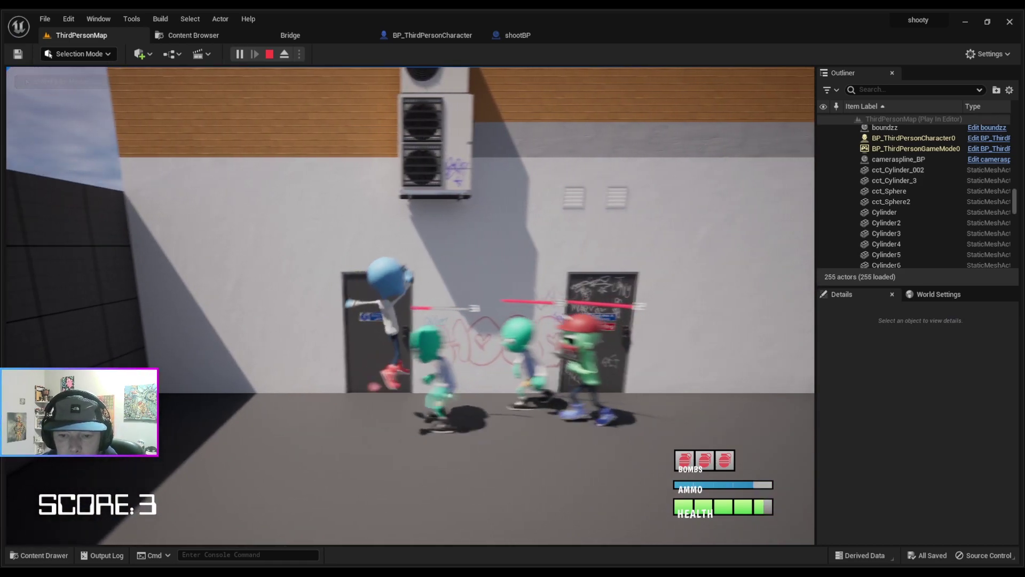
key("a")
key("d")
key("a")
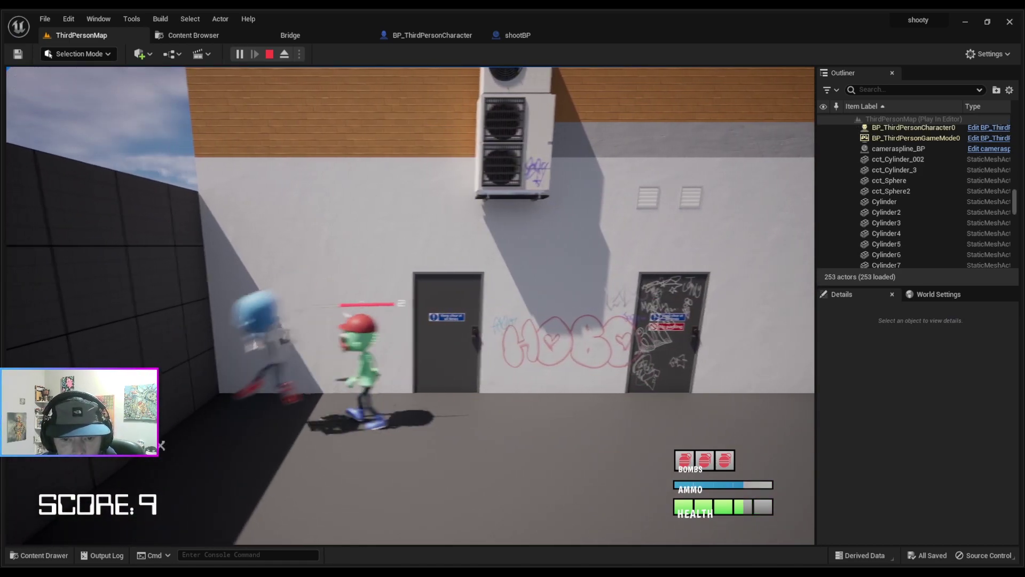
key("d")
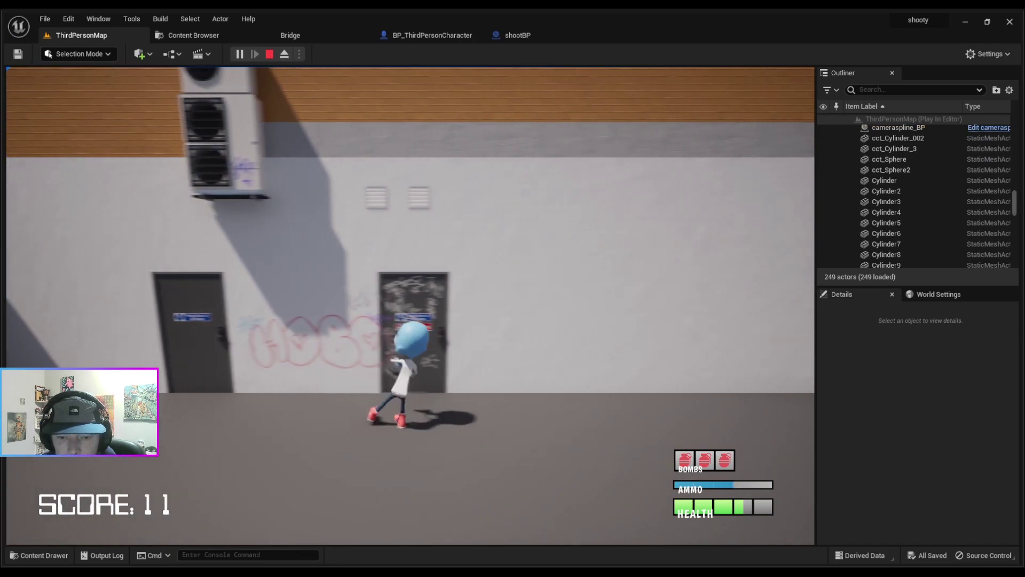
- Advance the character to the red door and shoot the purple and red-capped enemies while backing away
key("d")
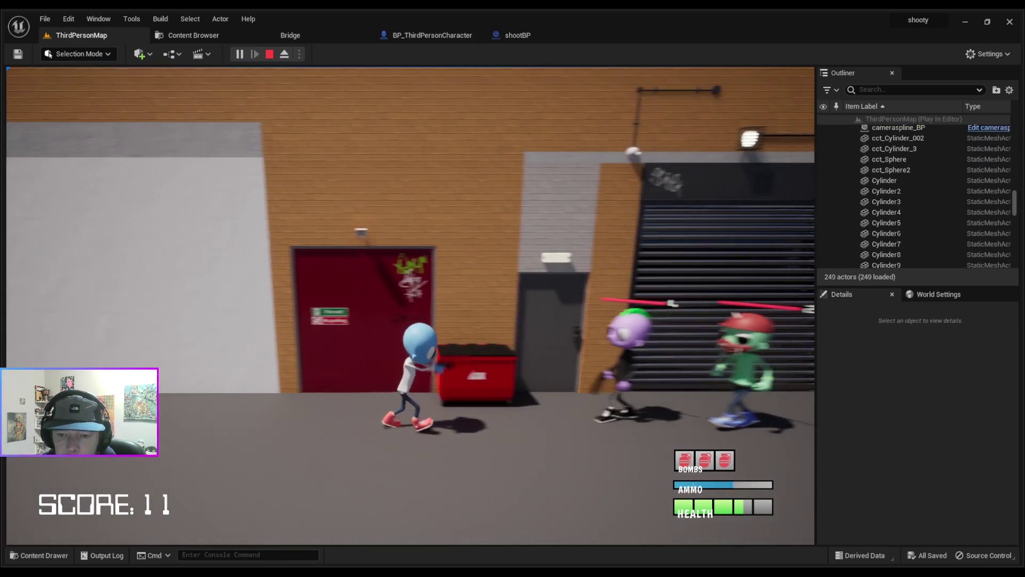
key("a")
key("space")
key("d")
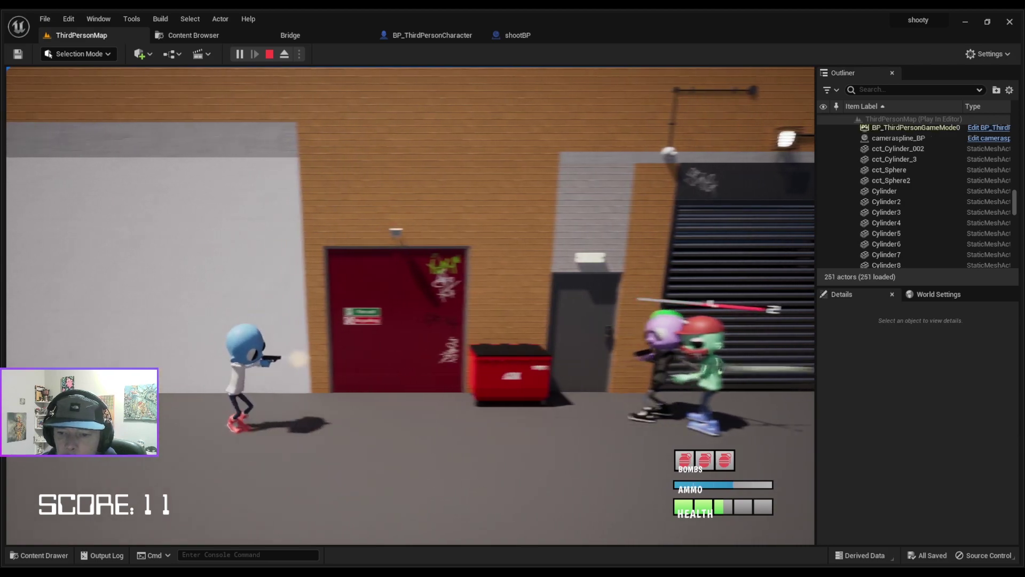
key("a")
key("d")
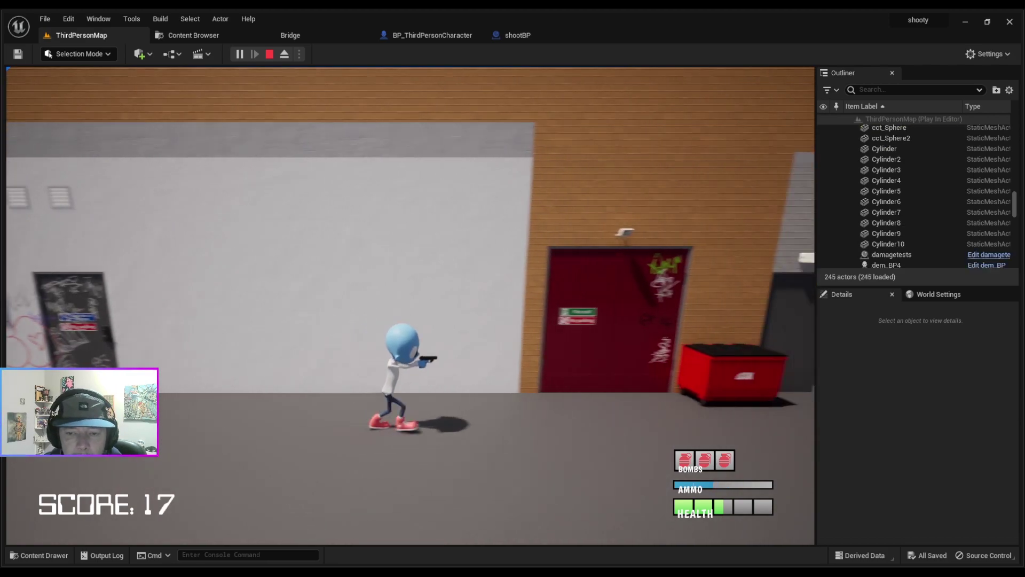
- Advance to the large roller shutter and shoot the two enemies in front of it
key("d")
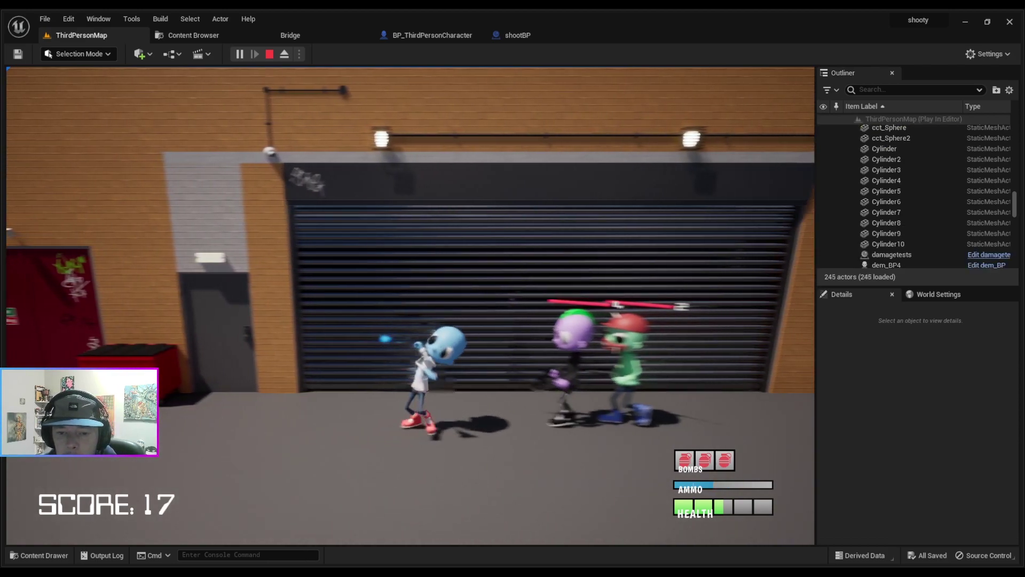
key("a")
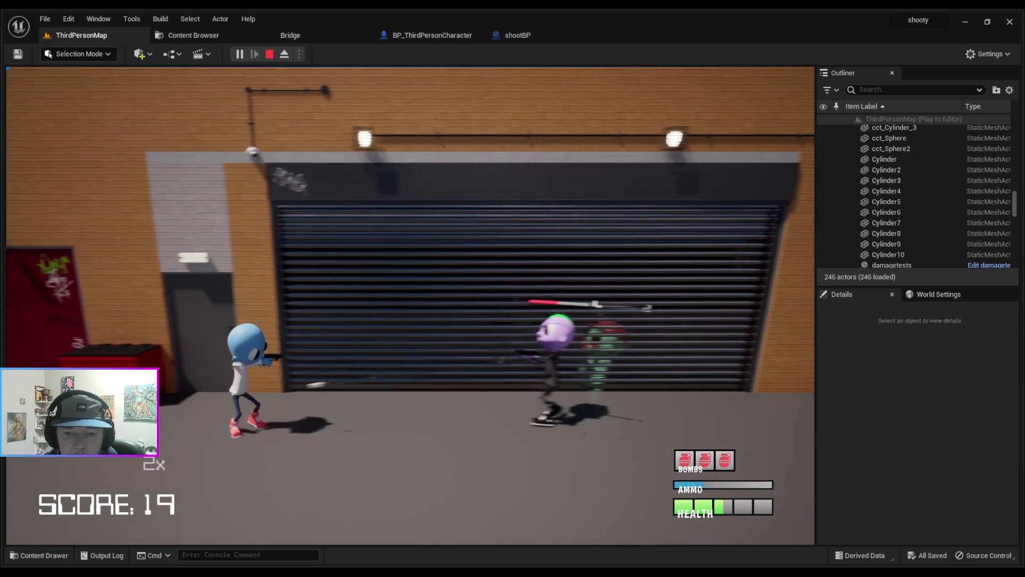
key("d")
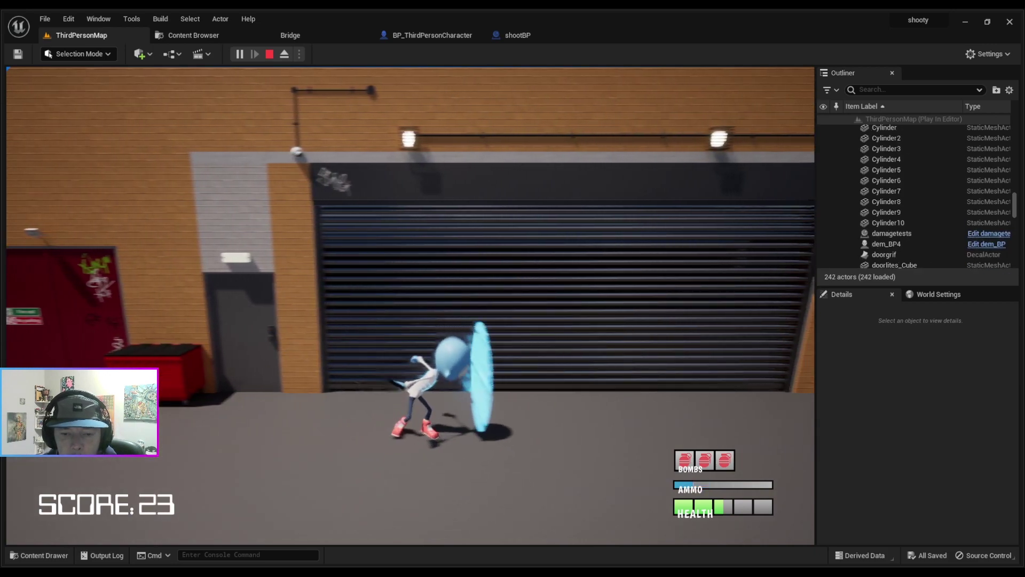
- Shoot the green enemy by the red dumpsters, then run back past the shutter and use up the remaining ammo
key("d")
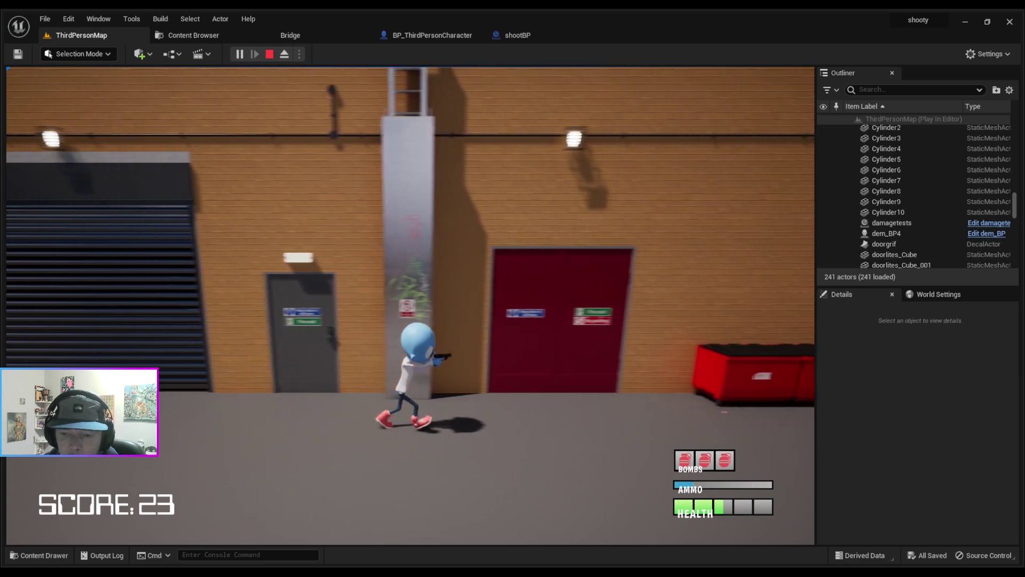
key("a")
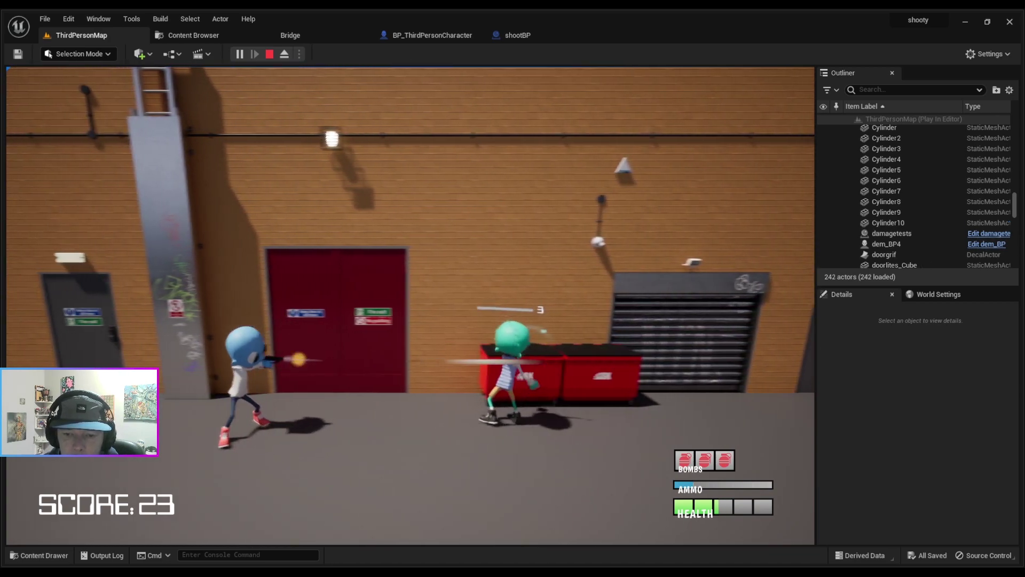
key("a")
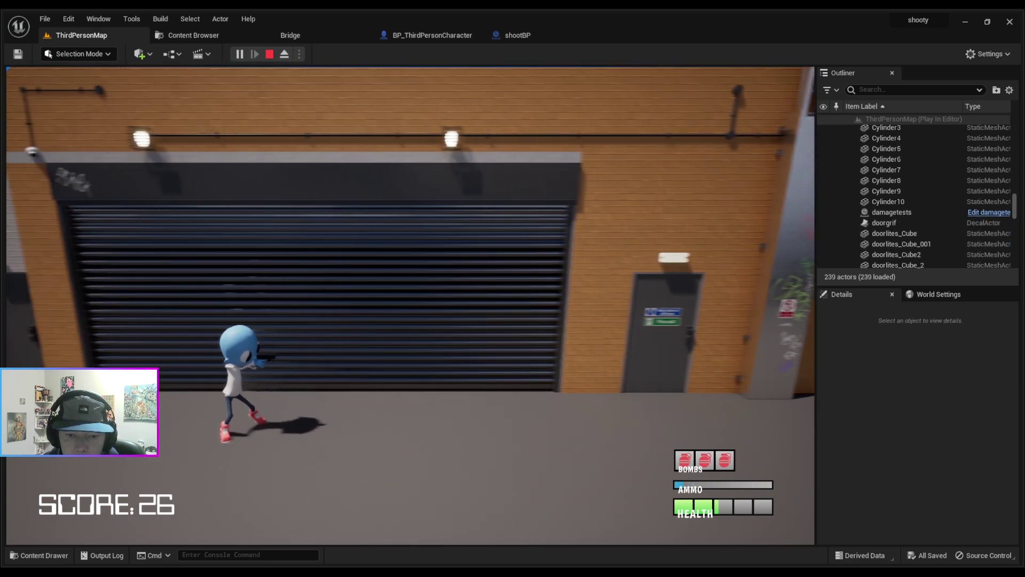
key("a")
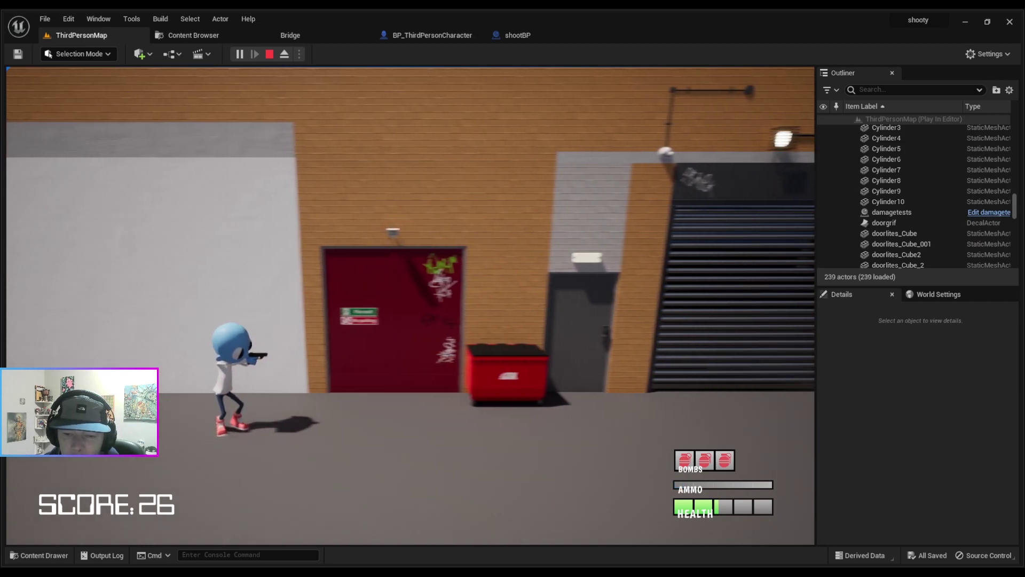
- Test the bombs by throwing two of them near the roller shutter, then end the play test
key("a")
key("d")
key("d")
key("g")
key("g")
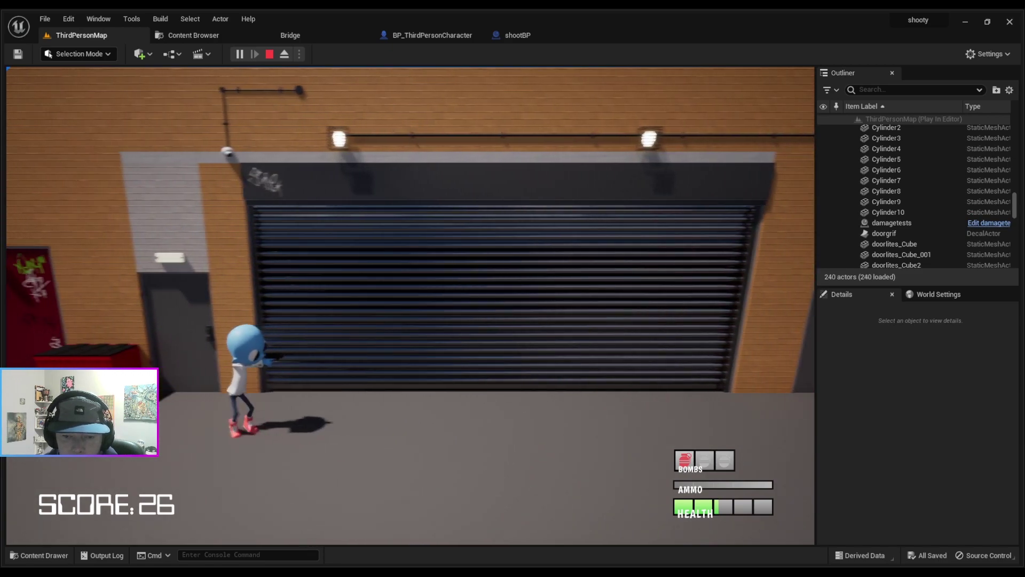
key("a")
key("Escape")
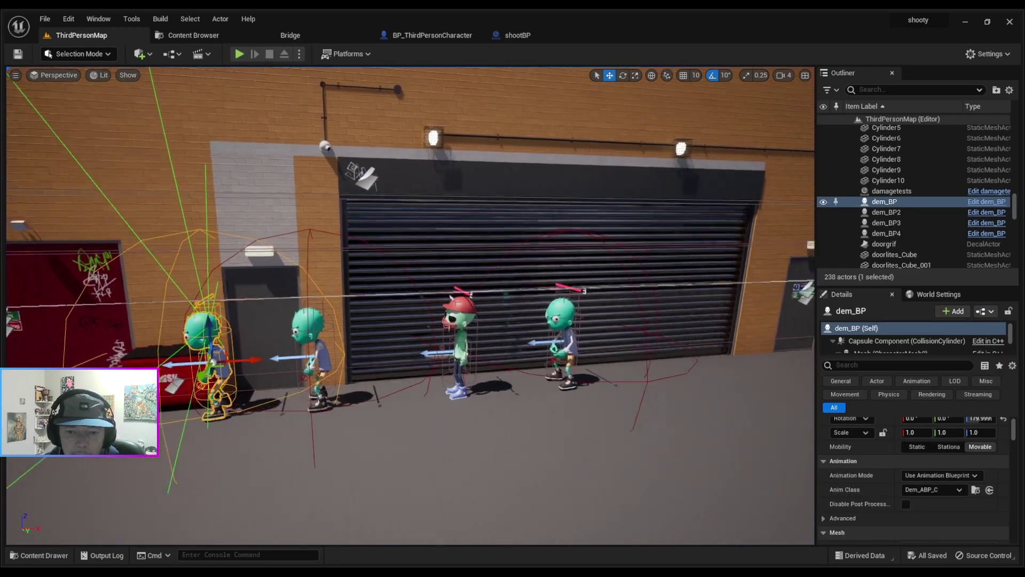
- Examine the enemies placed along the street in the level, from the roller shutter to the dumpsters and back to the graffiti wall
key("s")
right_click_drag(410, 306, 446, 283)
key("w")
key("d")
key("s")
key("d")
key("w")
key("s")
key("a")
mouse_move(367, 318)
right_mouse_down()
mouse_move(356, 320)
mouse_move(389, 321)
mouse_move(372, 320)
right_mouse_up()
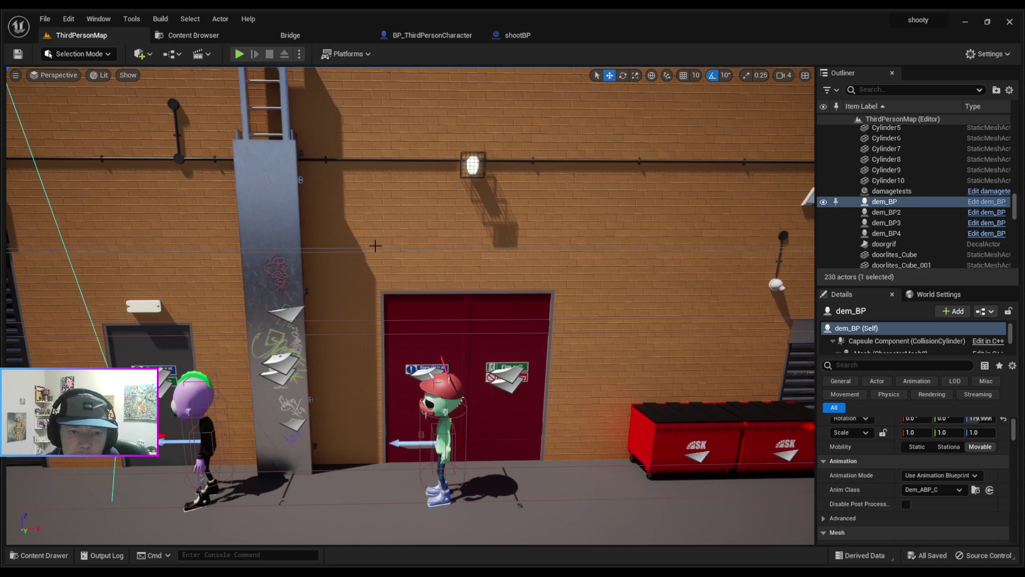
key("a")
mouse_move(342, 424)
right_mouse_down()
mouse_move(321, 424)
mouse_move(358, 436)
right_mouse_up()
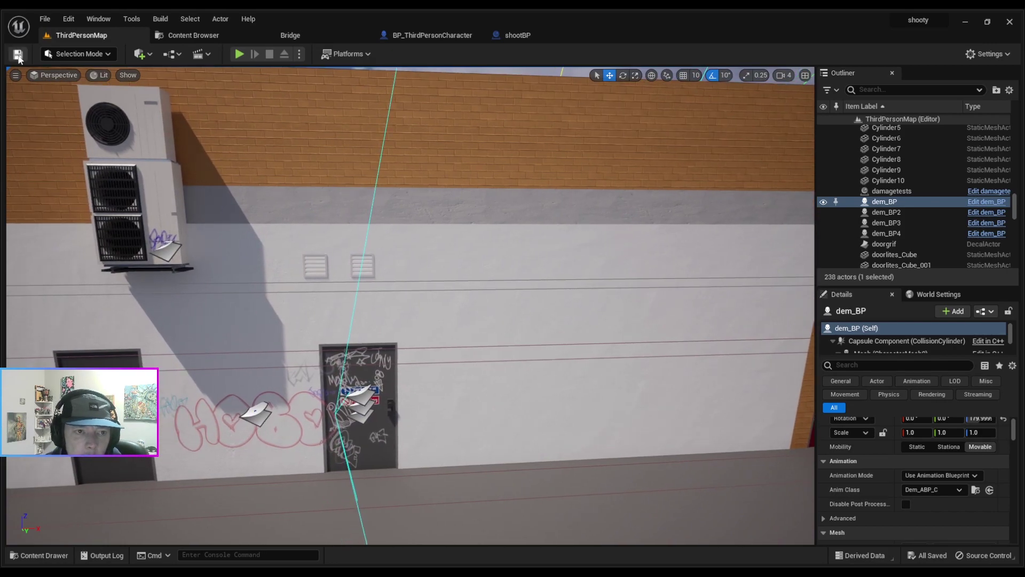
- Start another play test and shoot the first green enemies near the starting wall while jumping and backing away
left_click(240, 54)
key("d")
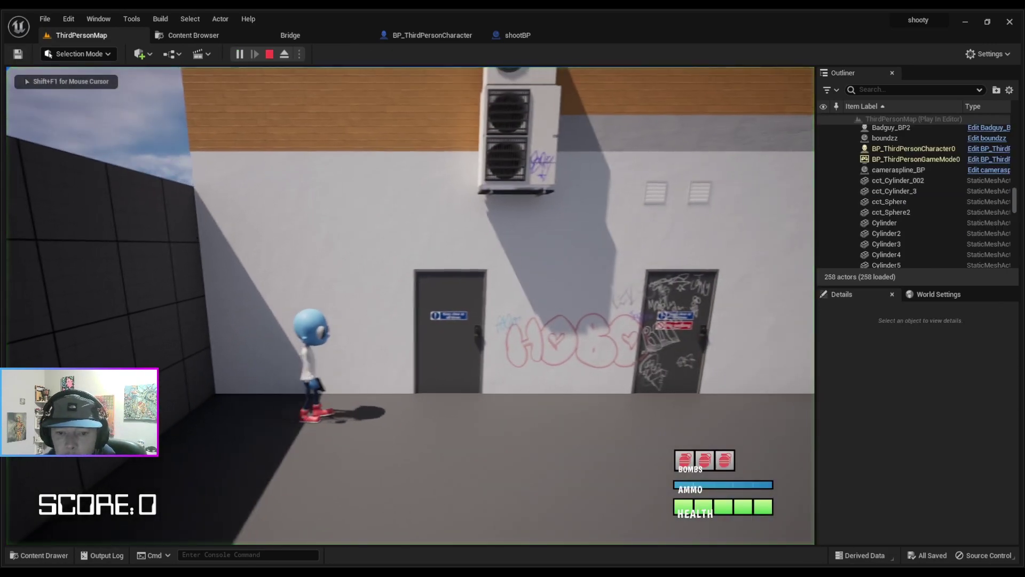
key("a")
key("d")
key("space")
key("a")
key("d")
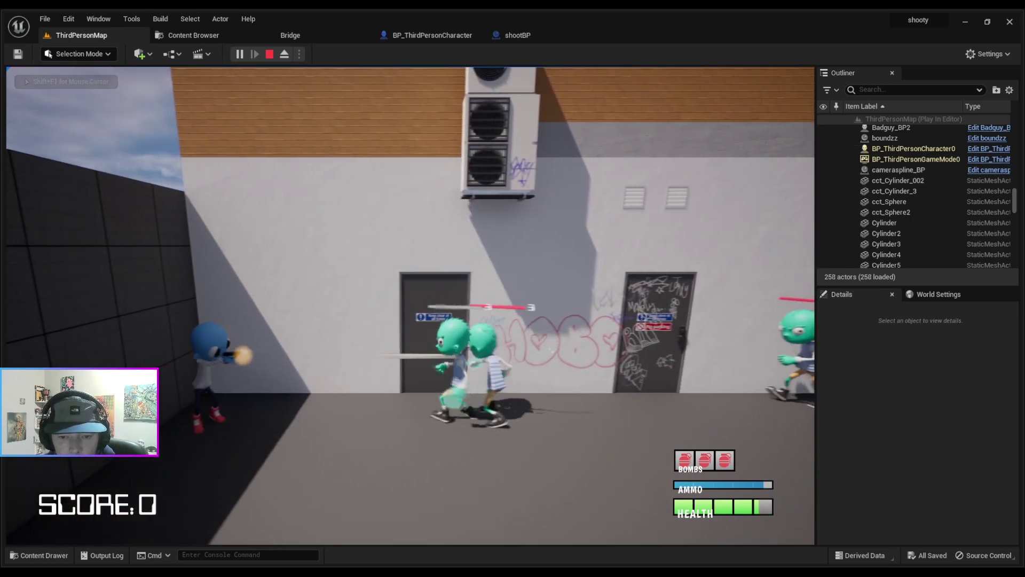
- Fight off the rest of the first enemy wave by the graffiti wall, testing the jump between shots
key("a")
key("d")
key("space")
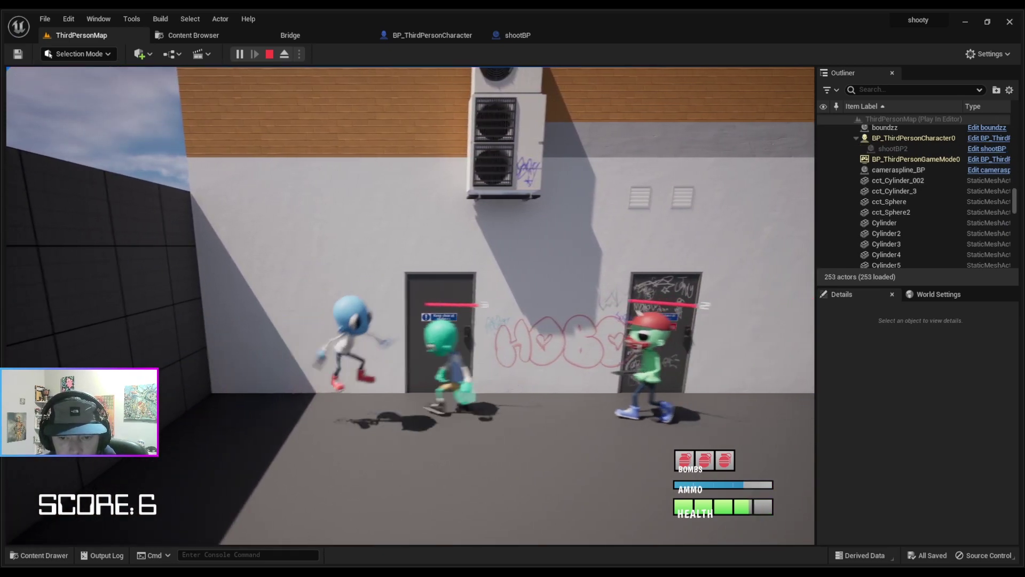
key("a")
key("d")
key("a")
key("d")
key("space")
key("d")
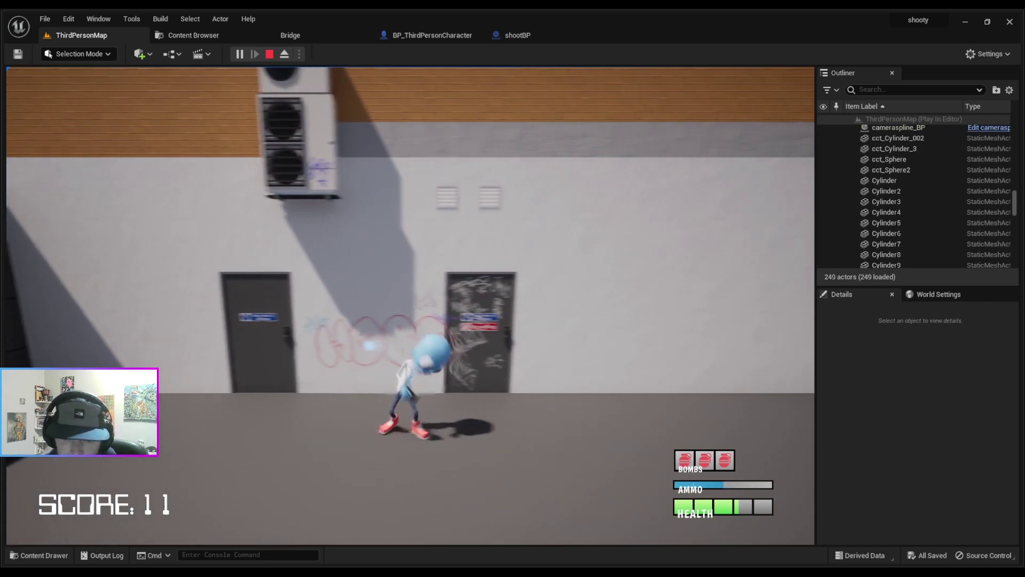
- Run to the red door and shoot the purple and red-capped enemies beside the dumpster
key("e")
key("d")
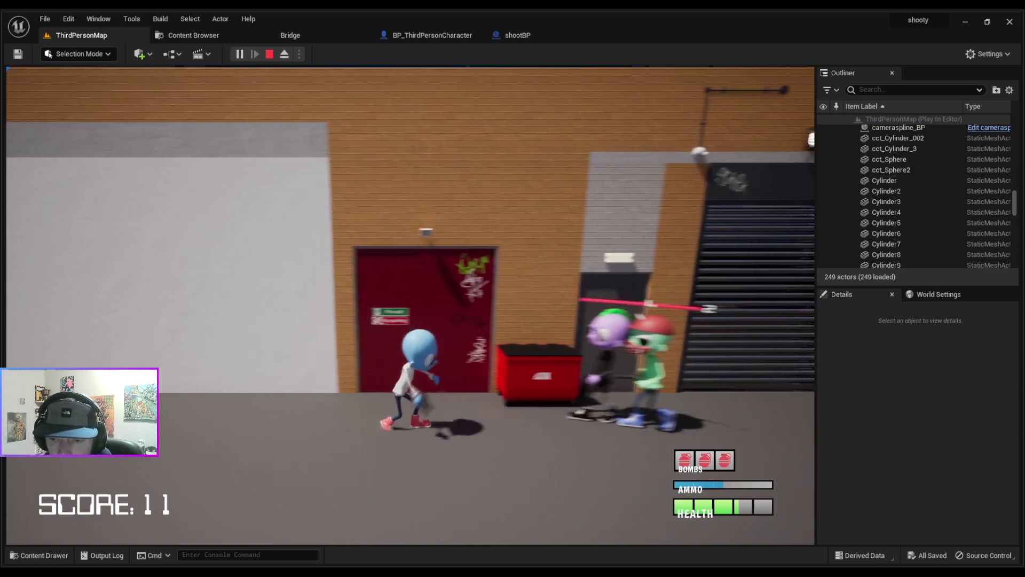
key("space")
key("a")
left_click(411, 305)
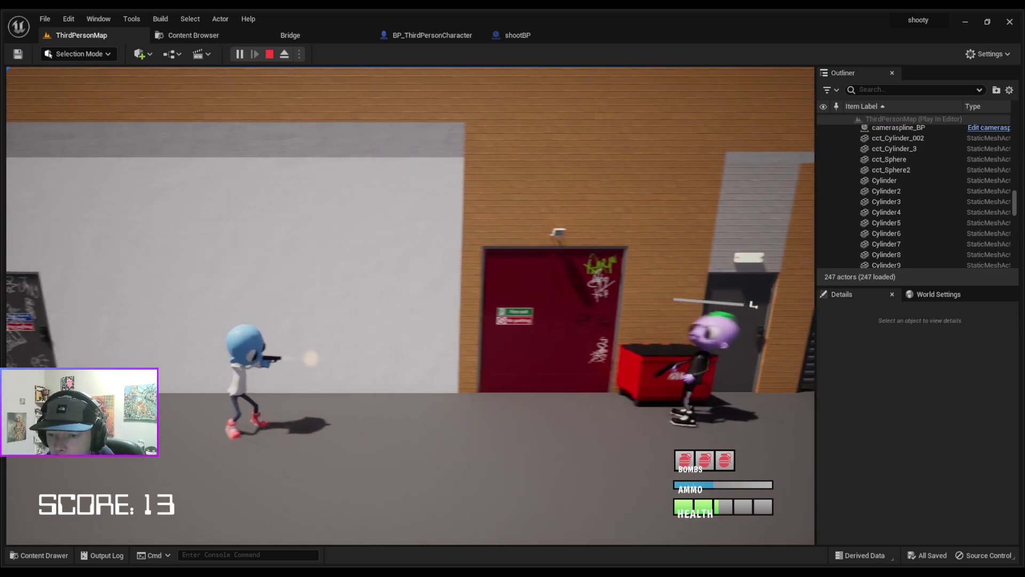
key("d")
left_click(411, 305)
key("d")
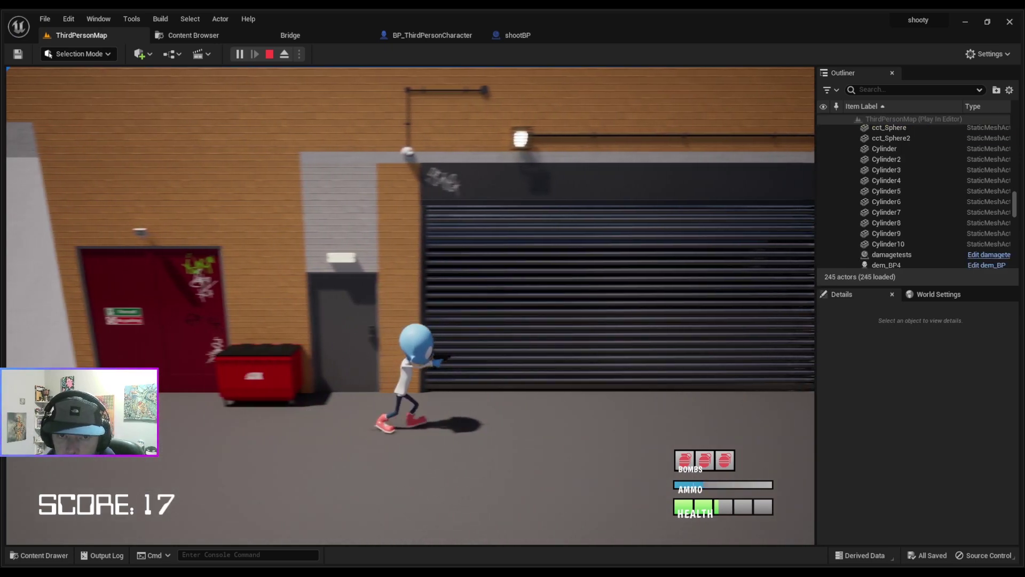
- Run past the roller shutter and shoot the purple and red-capped enemies near the grey fire-exit door
key("d")
key("space")
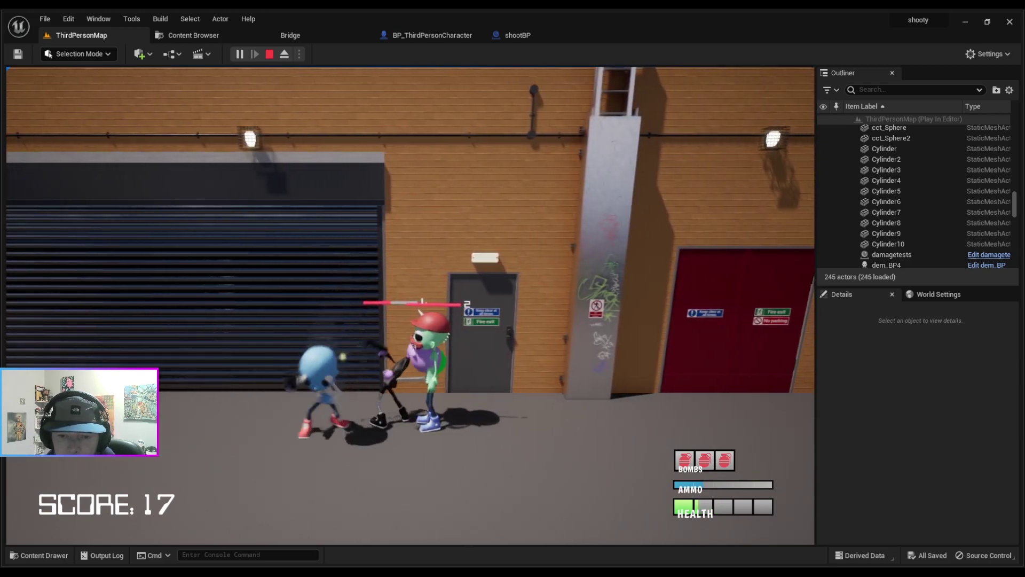
key("a")
left_click(410, 304)
left_click(410, 305)
key("d")
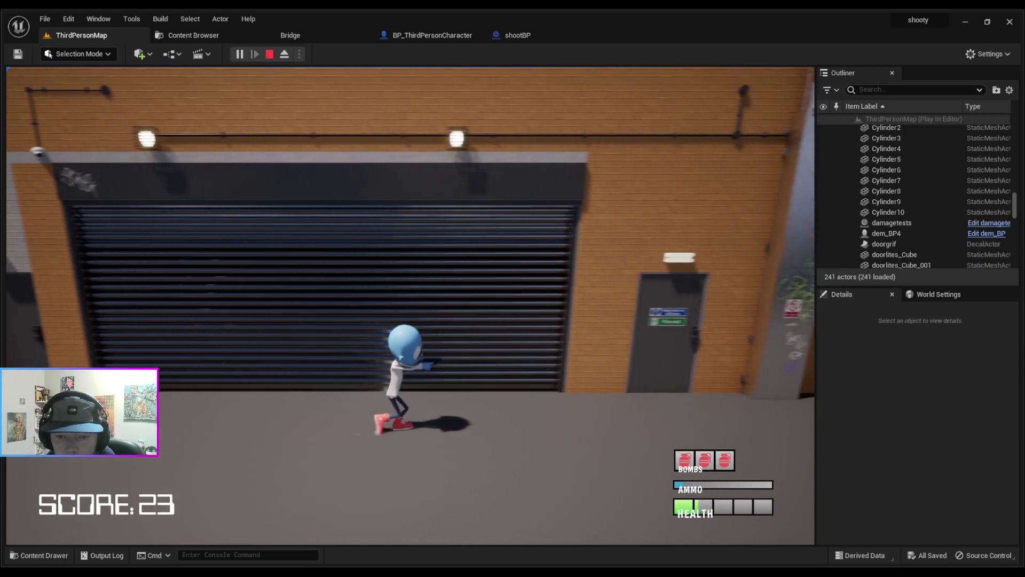
- Defeat the last green enemy by the paired red dumpsters and run to the far end of the brick building
key("d")
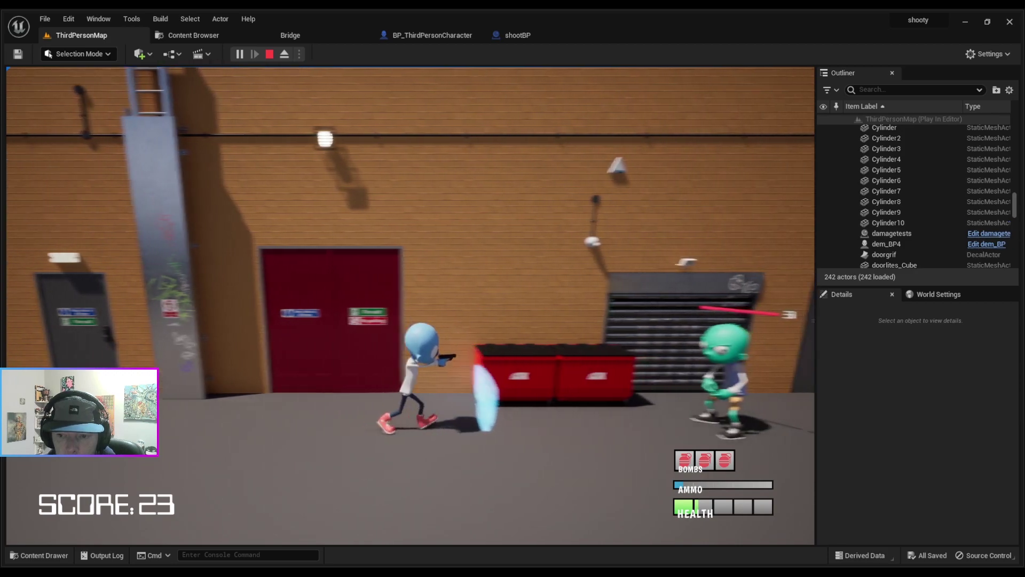
key("space")
key("d")
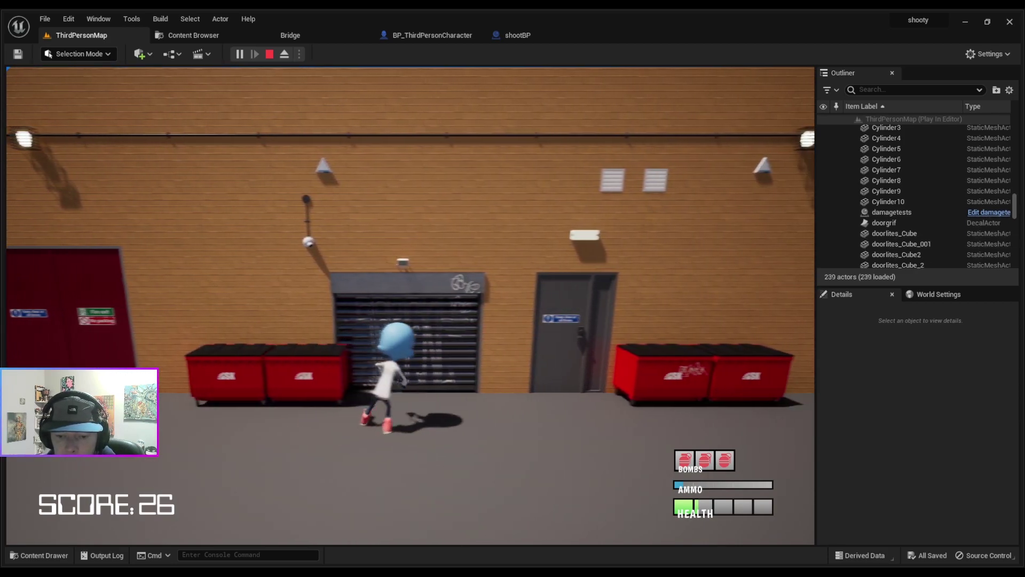
key("d")
key("a")
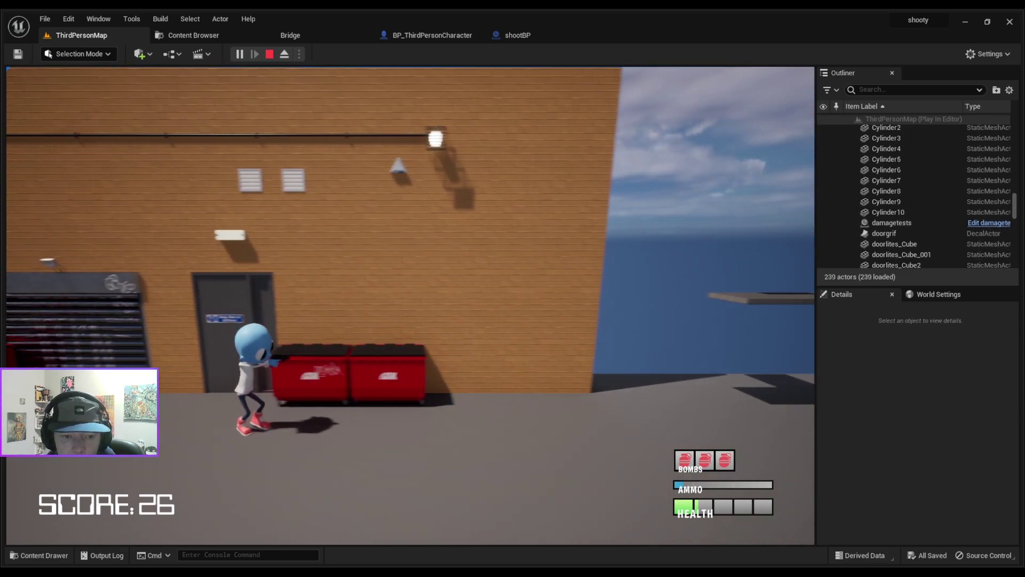
- Run back to the roller shutter while emptying the remaining ammo, then throw a bomb toward the dumpsters
key("a")
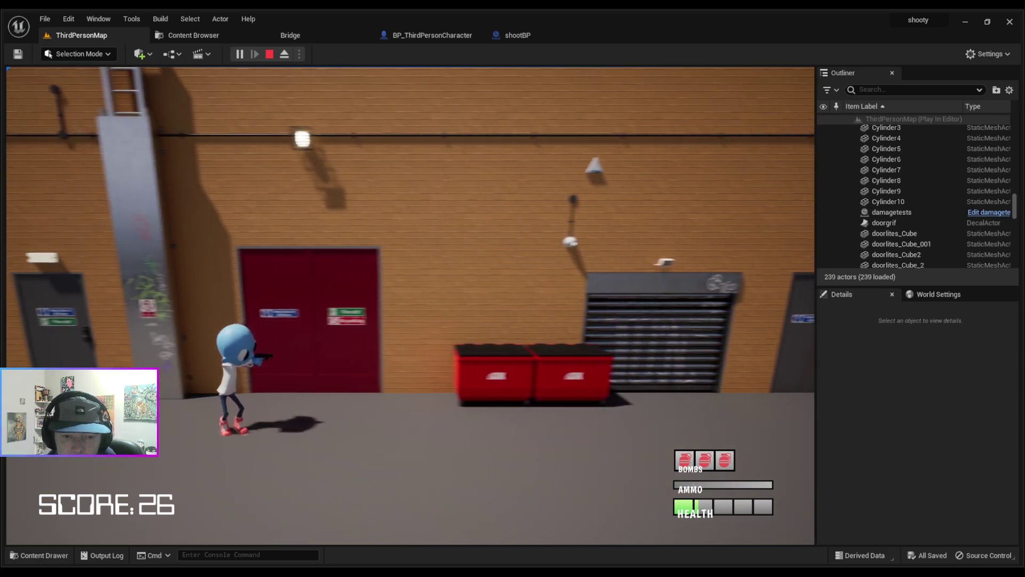
key("a")
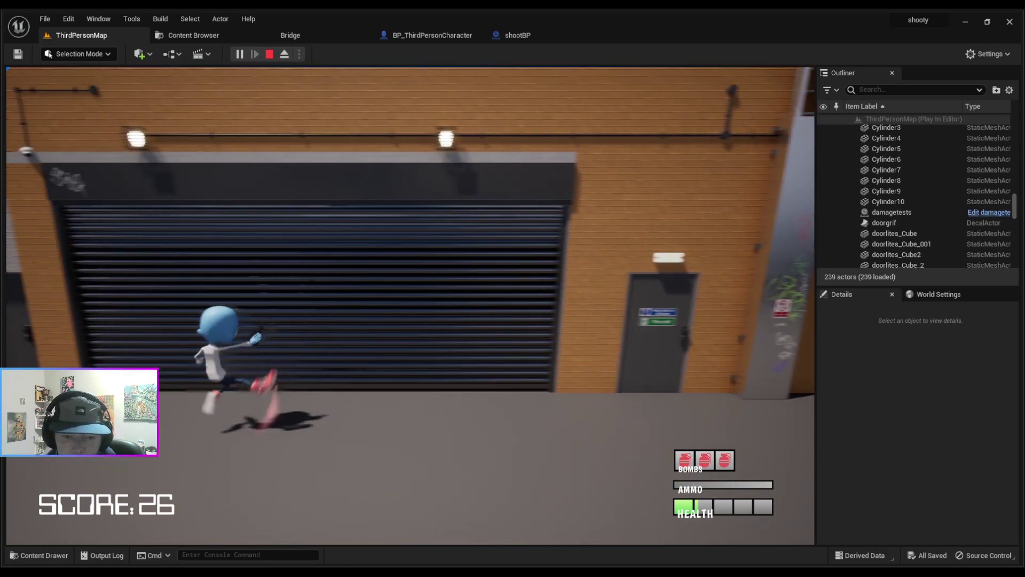
key("d")
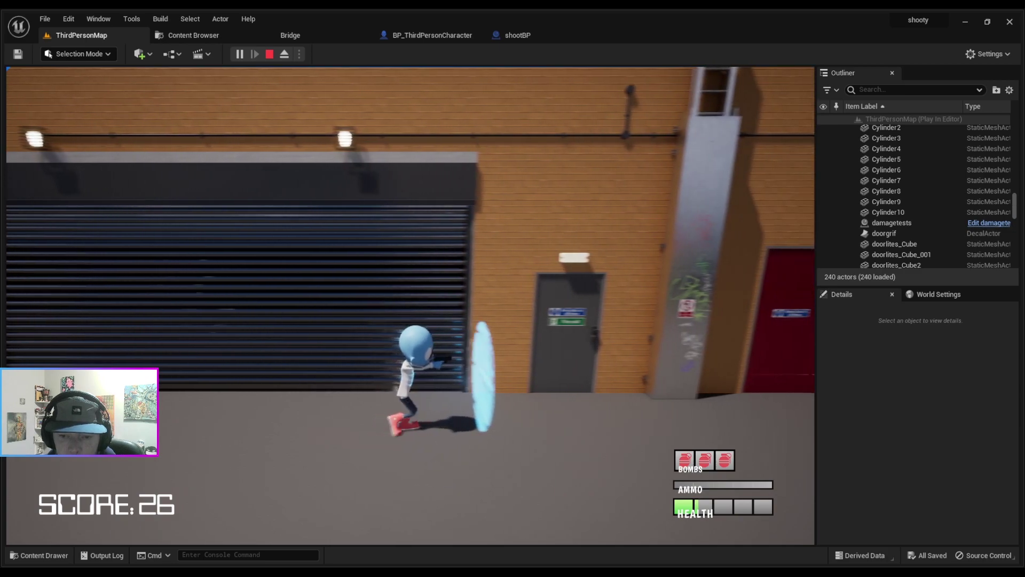
key("g")
key("d")
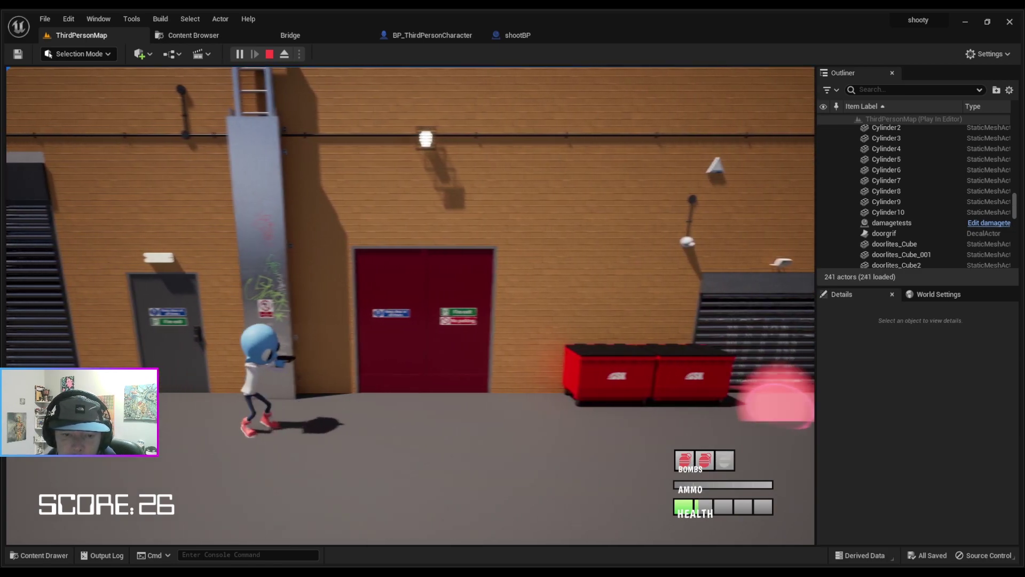
- Run back past the roller shutter to the graffitied red door, then return to the red double doors using the blue shield
key("a")
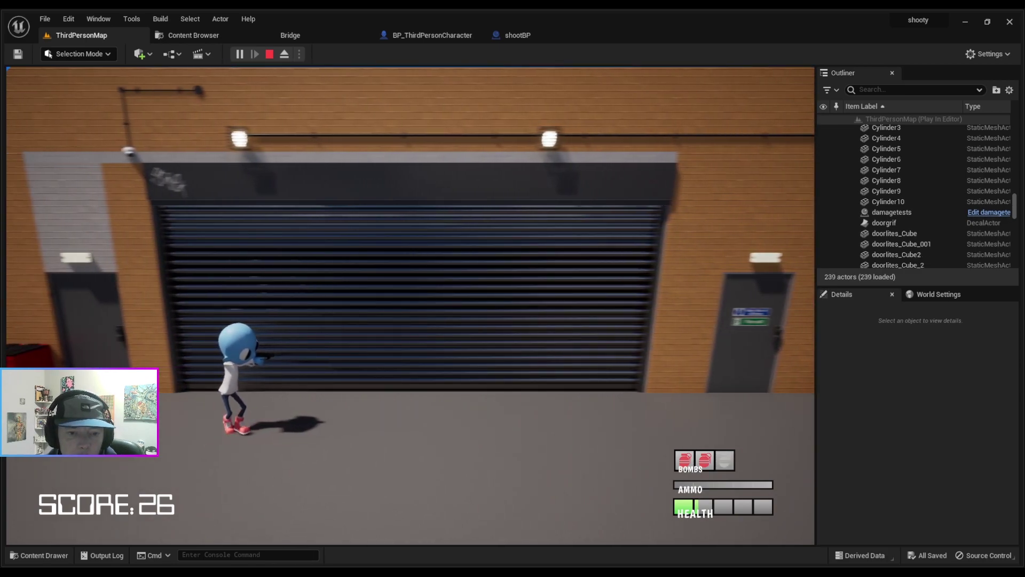
key("a")
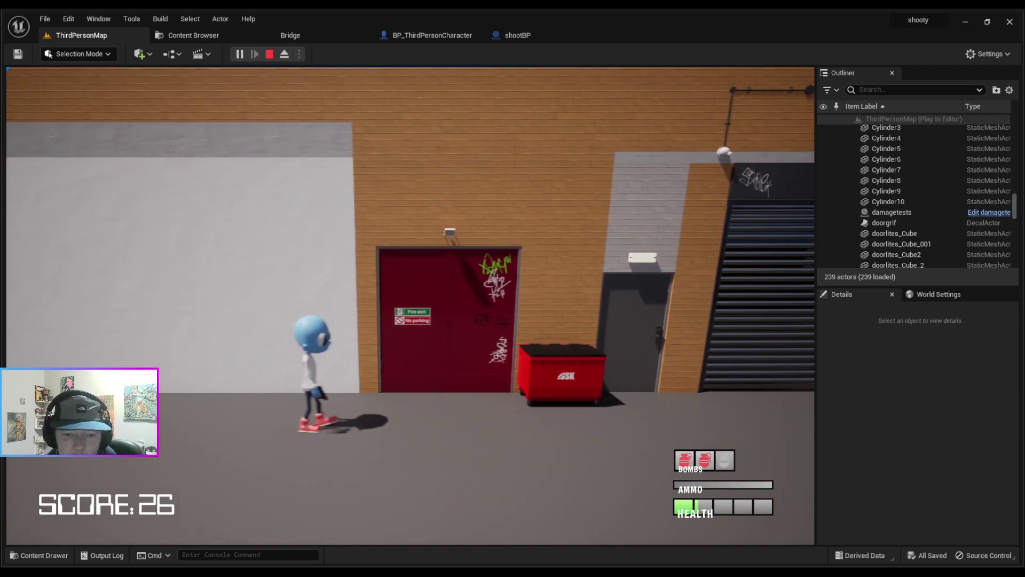
key("d")
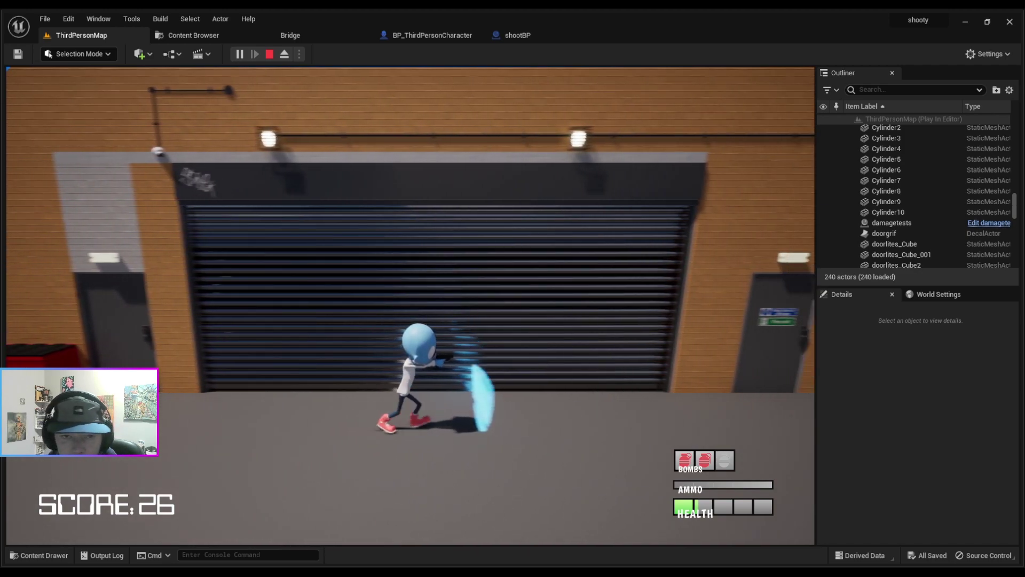
key("d")
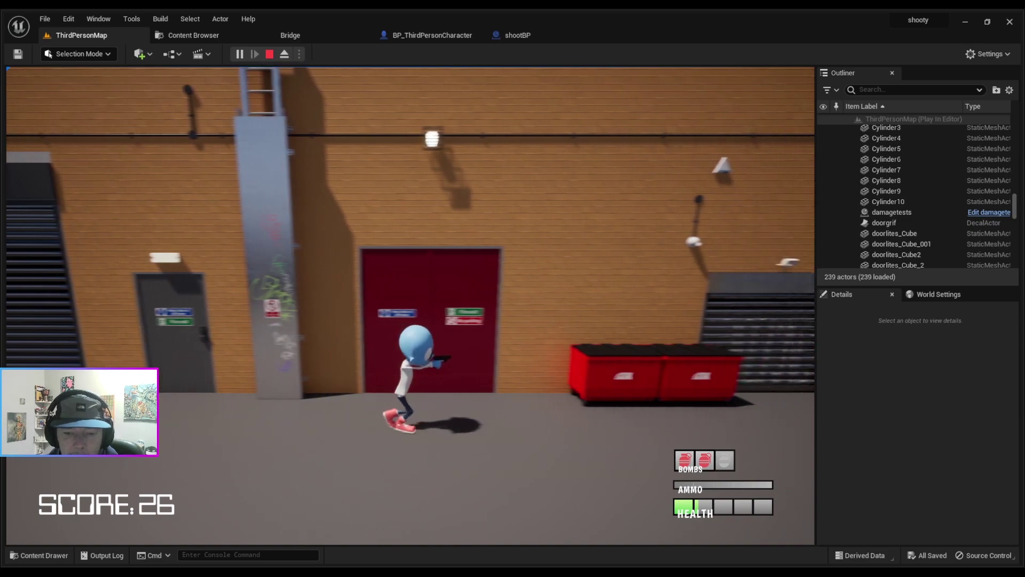
- Run from the red double doors back past the roller shutter and dumpster to the plain white wall
key("a")
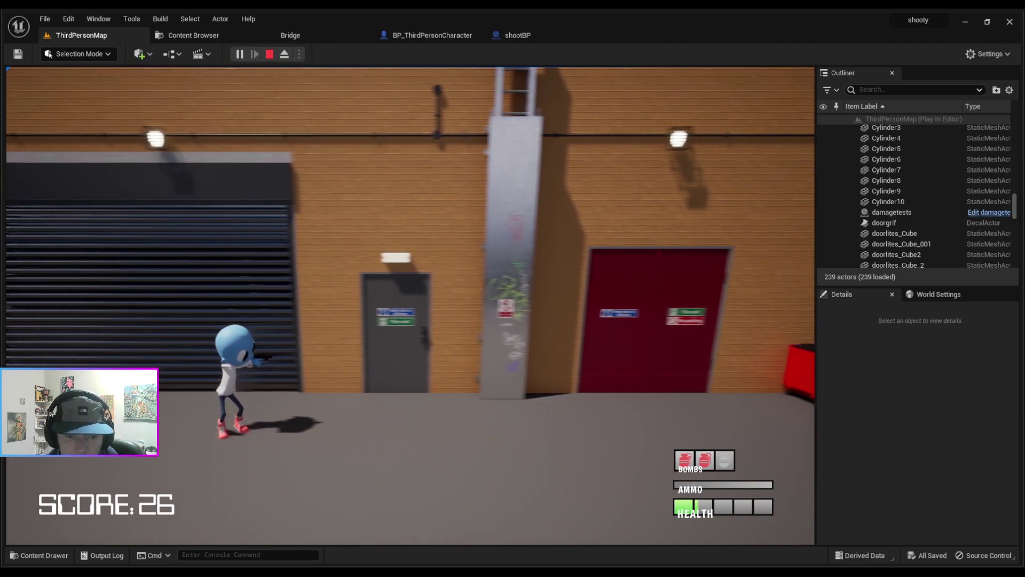
key("a")
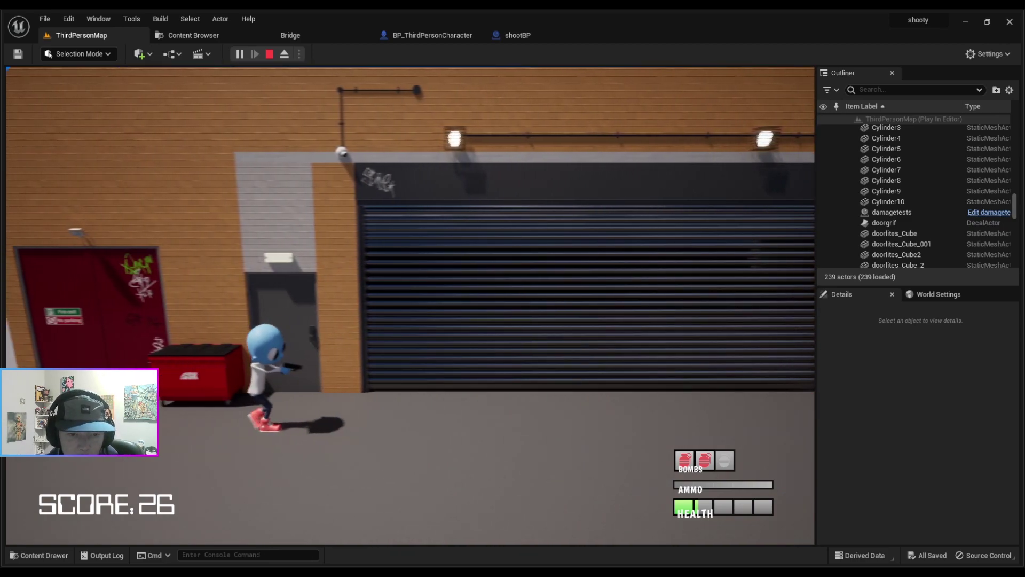
key("a")
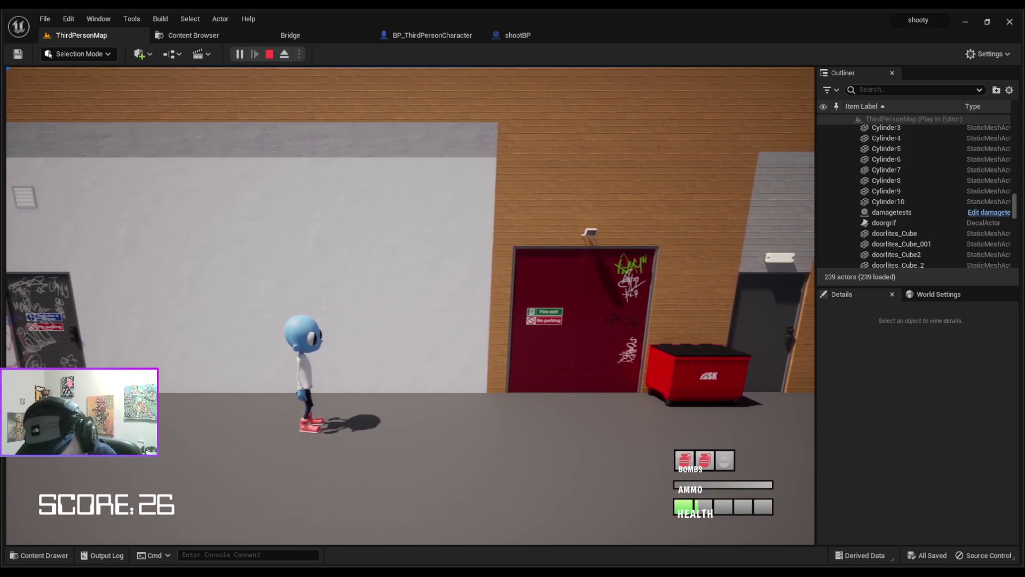
key("a")
key("d")
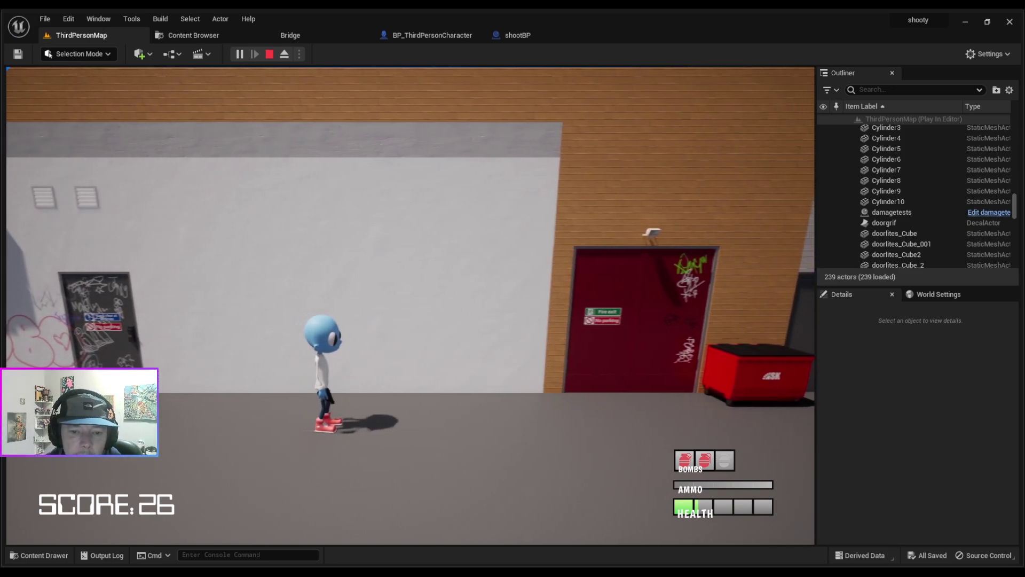
- Test the blue shield while running from the white wall to the red double doors, then head back to the grey fire-exit door
key("d")
key("e")
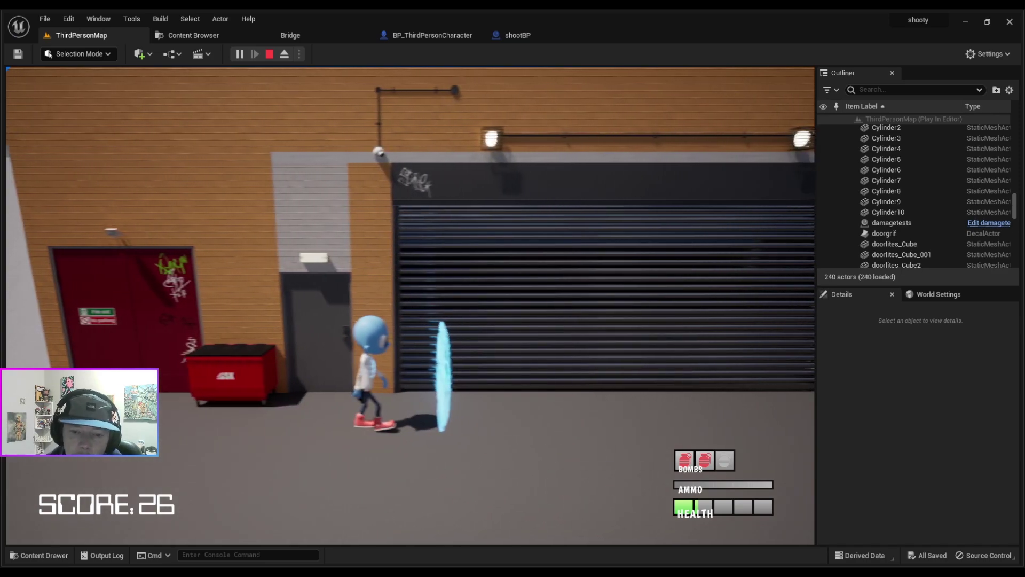
key("d")
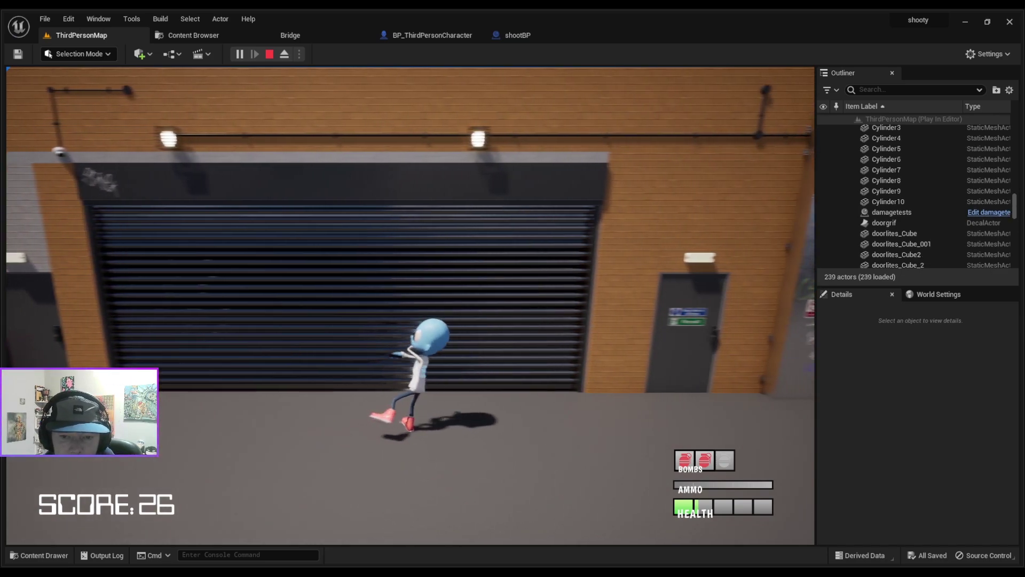
key("e")
key("a")
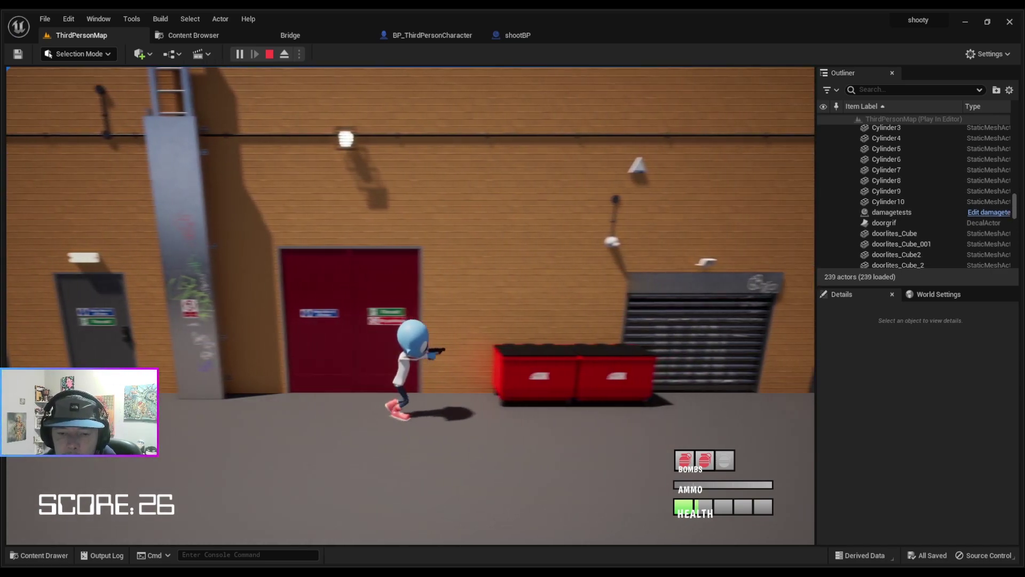
key("a")
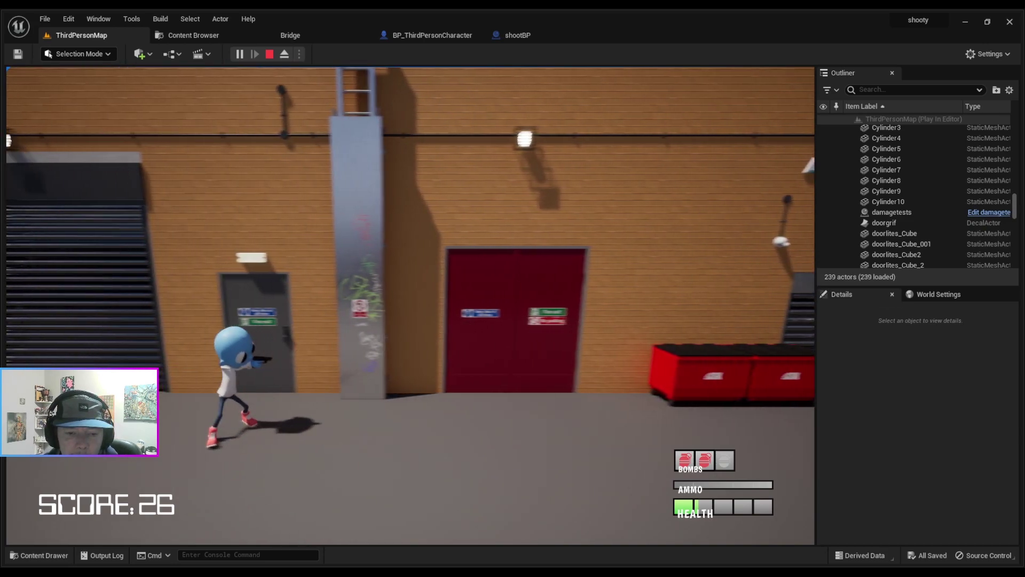
- Run and jump past the small roller shutter toward the last pair of dumpsters, then turn around and jump back
key("d")
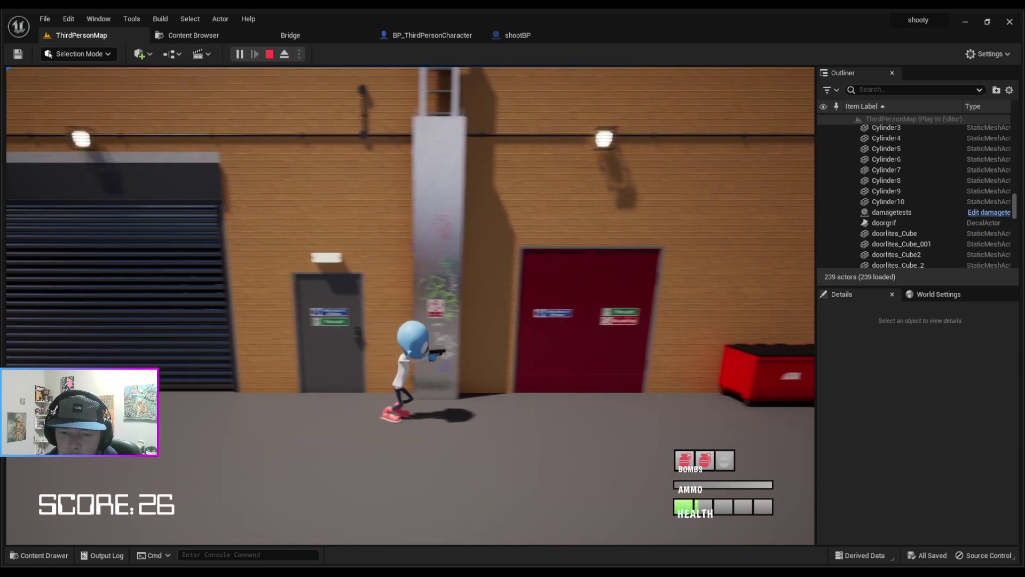
key("d")
key("space")
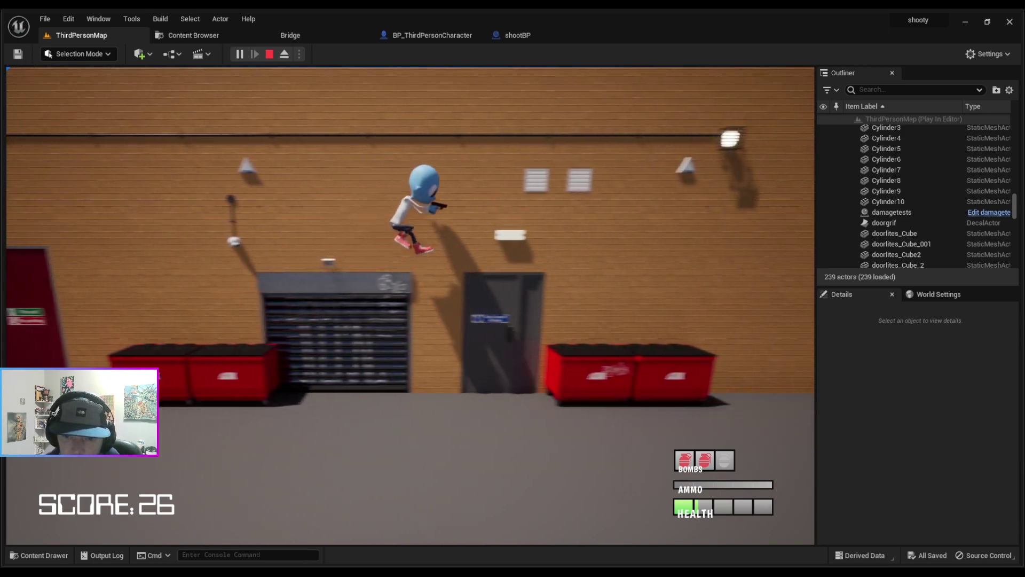
key("a")
key("space")
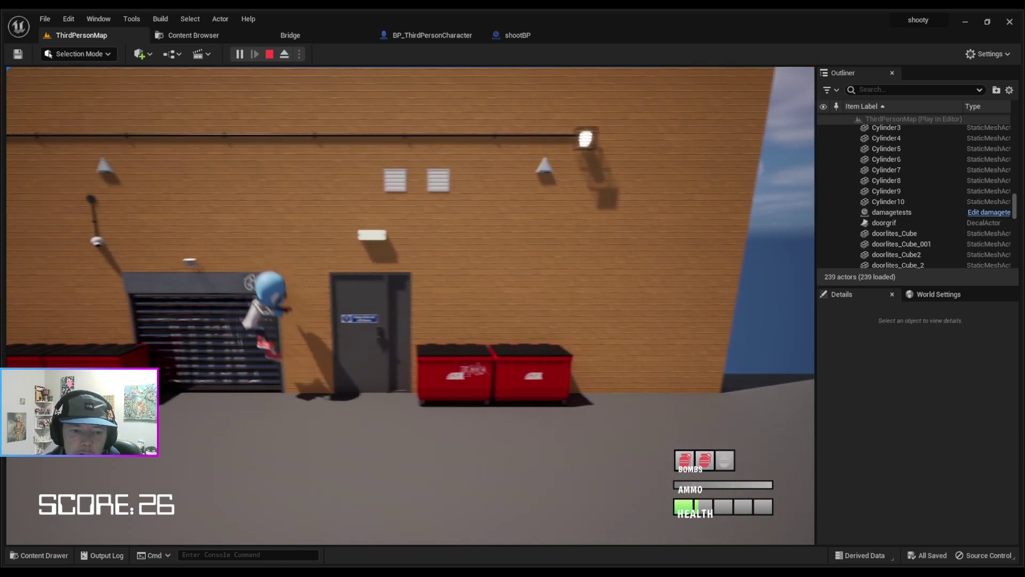
- Run back to the start of the level by the white wall's grey doors and end the play session
key("a")
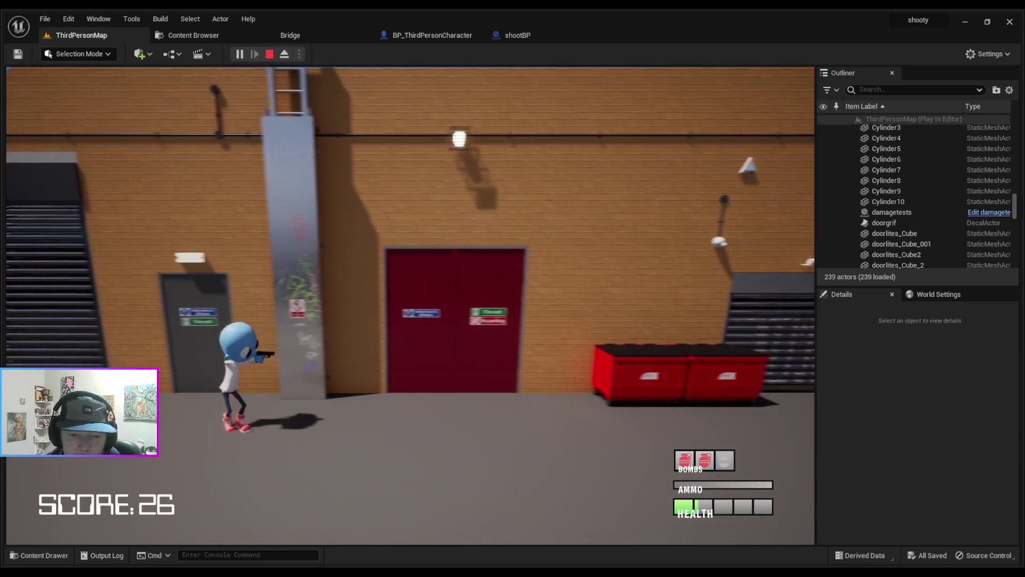
key("a")
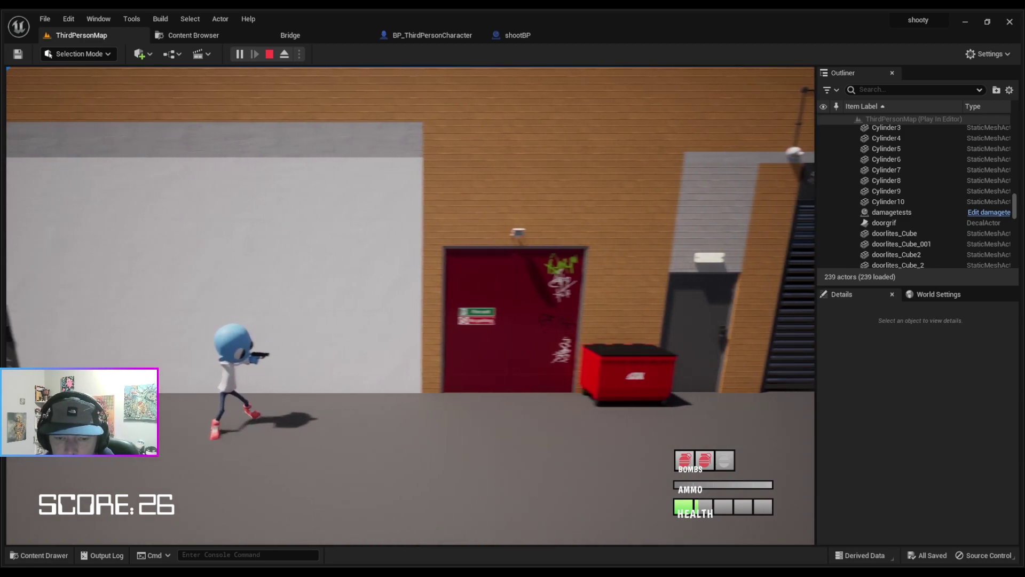
key("a")
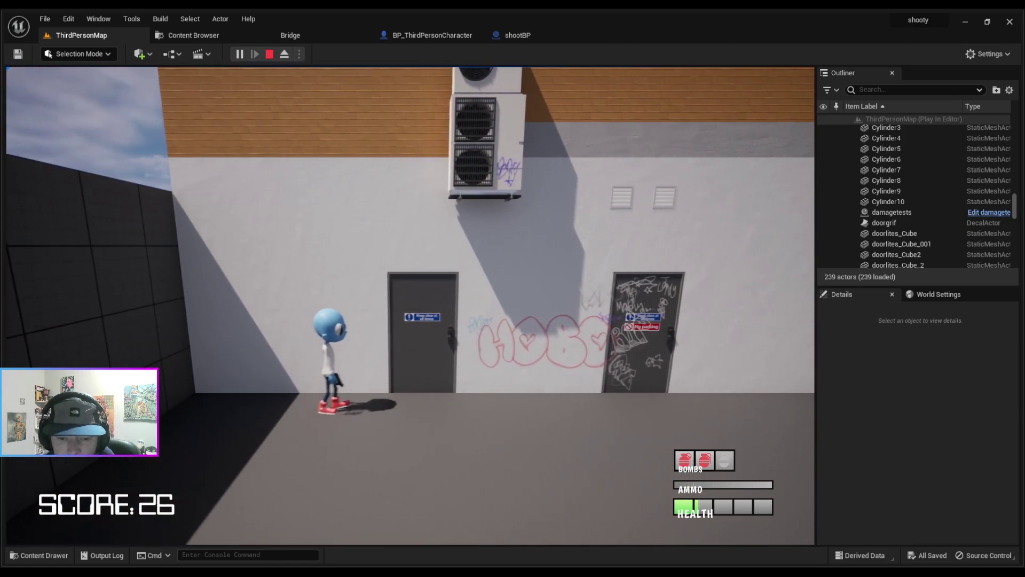
key("d")
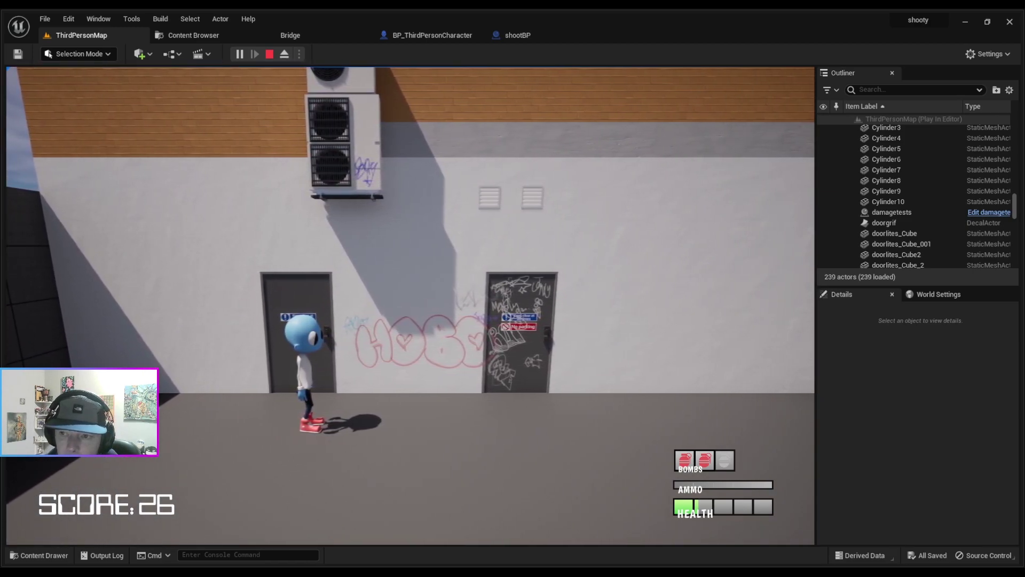
key("Escape")
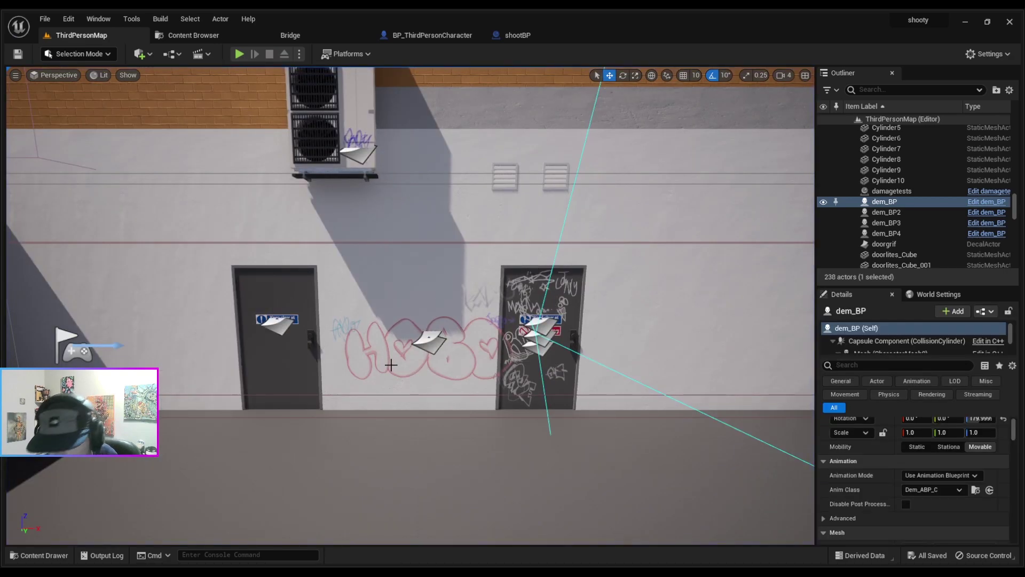
- Duplicate the brick wall section above the graffitied red door
key("f")
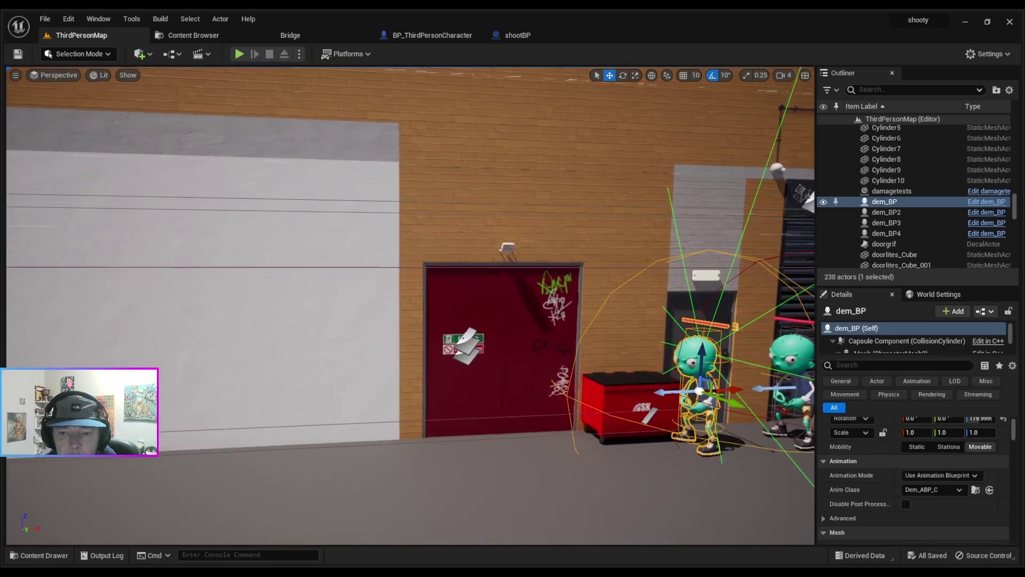
right_click_drag(410, 306, 443, 230)
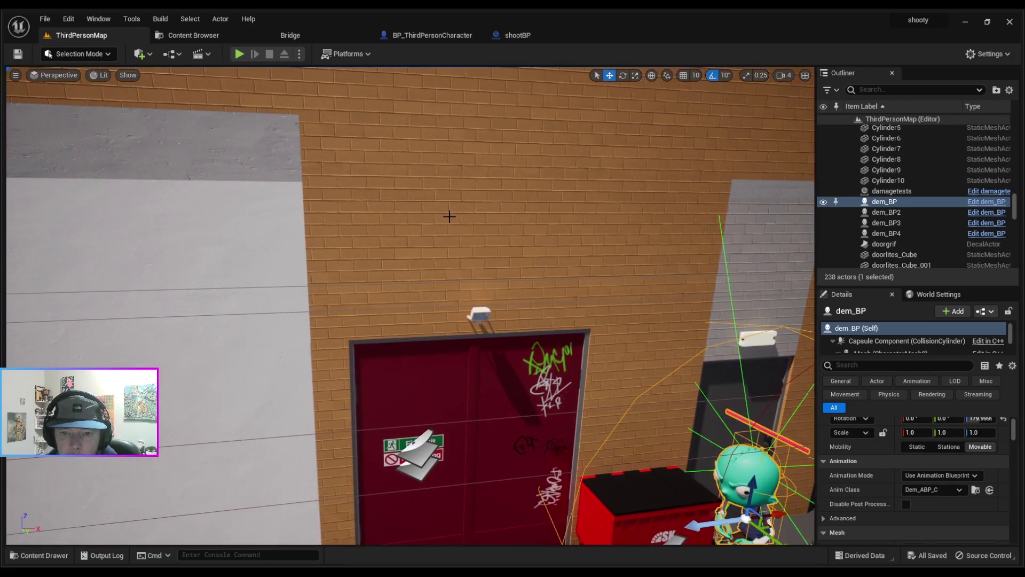
left_click(454, 239)
right_click_drag(443, 330, 421, 341)
right_click_drag(404, 408, 403, 409)
key("ctrl+d")
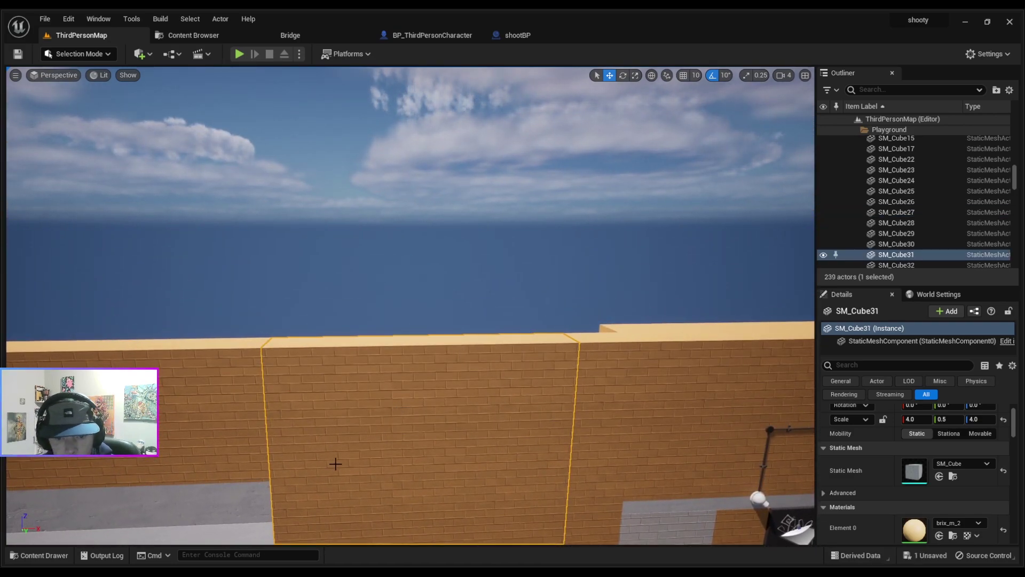
- Raise the duplicated brick section straight up until it sits just above the building's roofline
right_click_drag(337, 465, 337, 464)
left_click_drag(285, 478, 282, 222)
right_click_drag(281, 222, 281, 223)
- Scale the raised brick block to about 4.71 in X and 1.77 in Z, making it a wide, low sign-like panel
right_click_drag(313, 285, 312, 285)
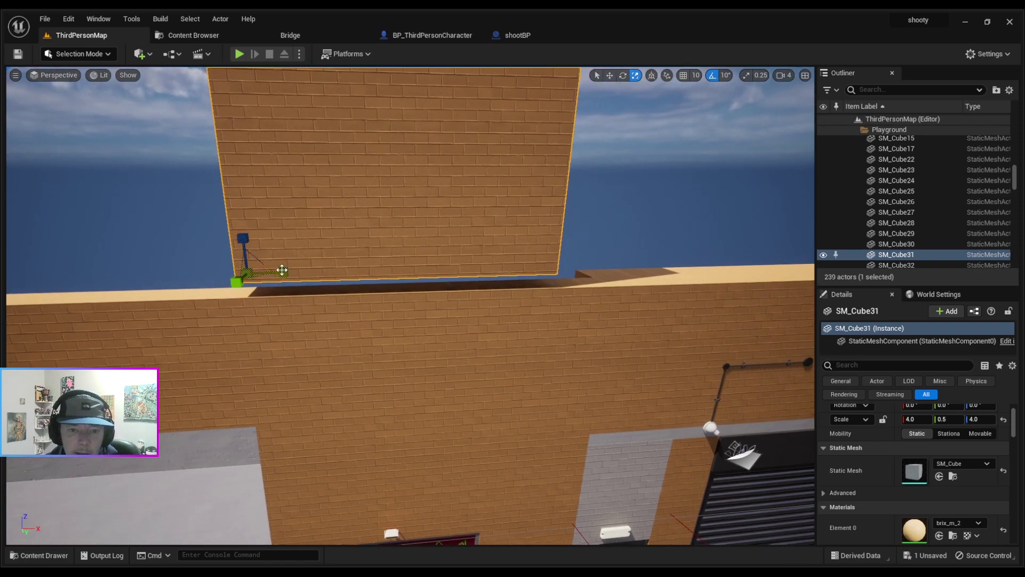
mouse_move(282, 271)
left_mouse_down()
mouse_move(247, 270)
mouse_move(296, 274)
left_mouse_up()
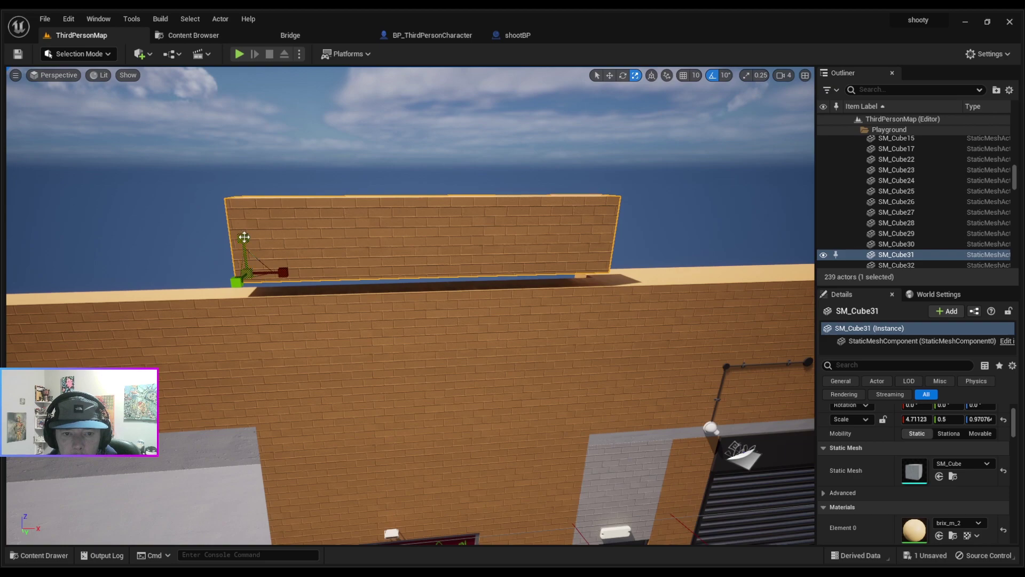
left_click_drag(244, 237, 320, 281)
mouse_move(336, 274)
right_mouse_down()
mouse_move(299, 274)
mouse_move(336, 274)
right_mouse_up()
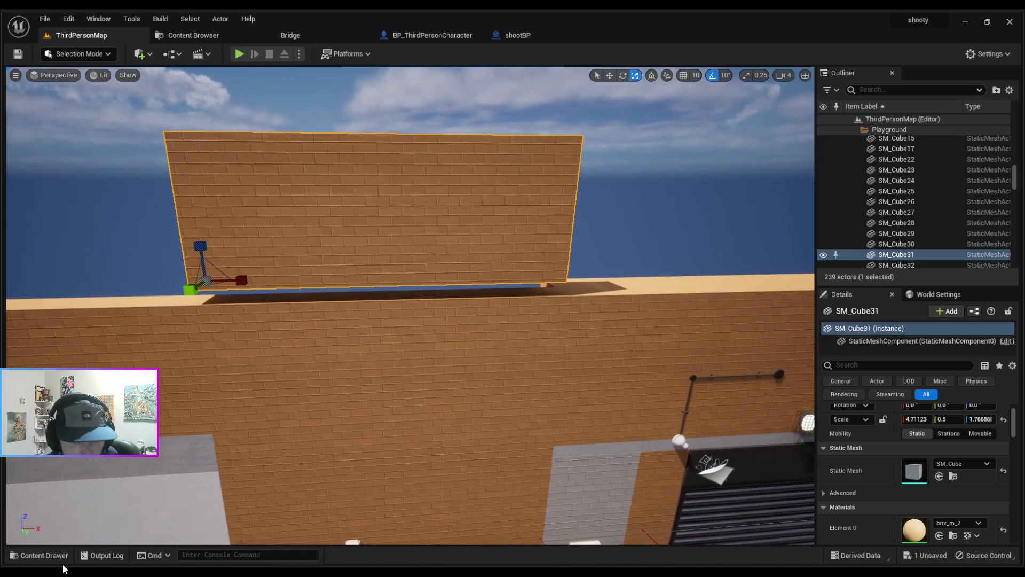
- Look through the mattz and mappartslvone content folders for a material for the raised block
left_click(39, 555)
scroll(90, 486, "up", 2)
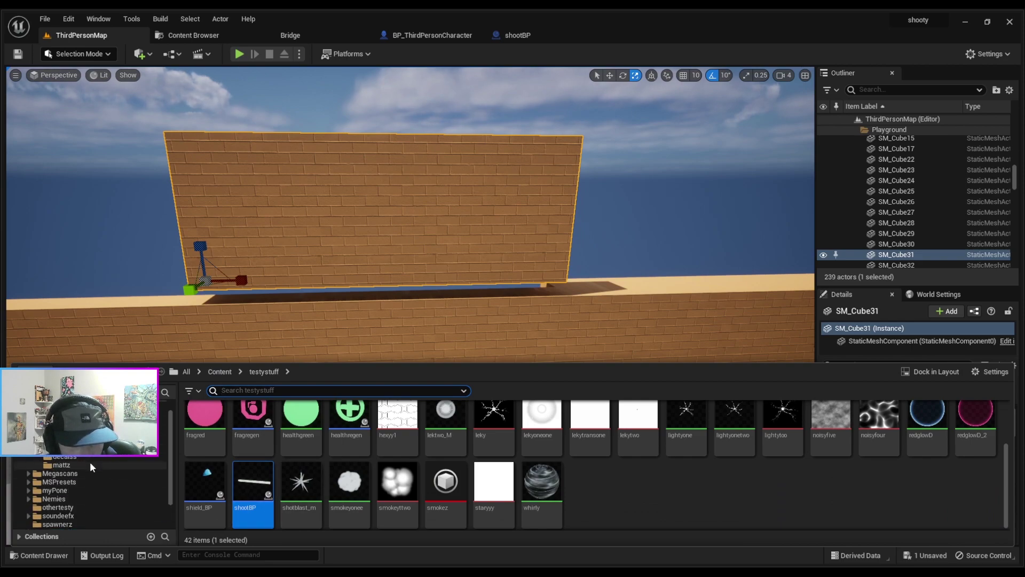
left_click(61, 464)
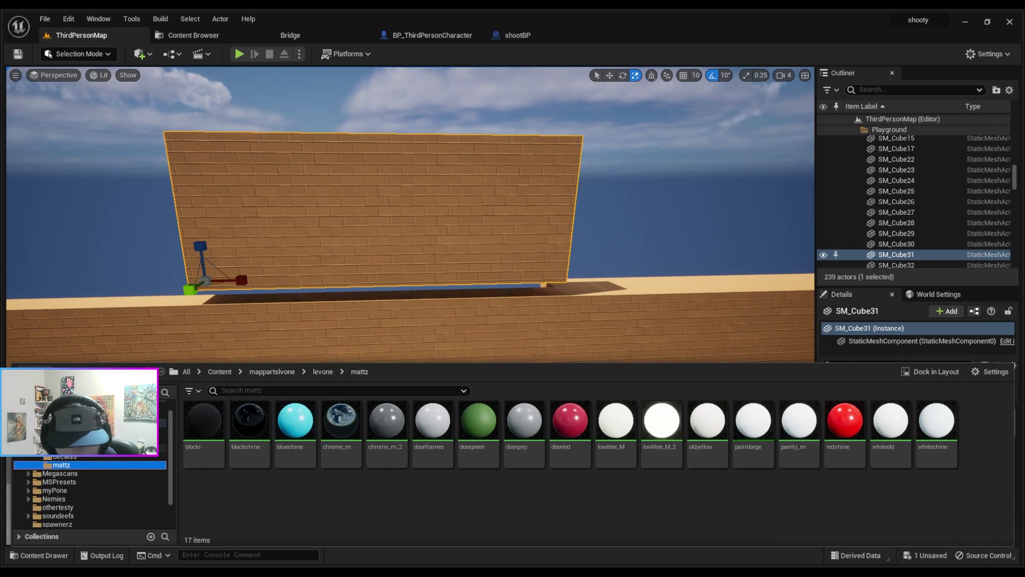
left_click(64, 448)
double_click(251, 426)
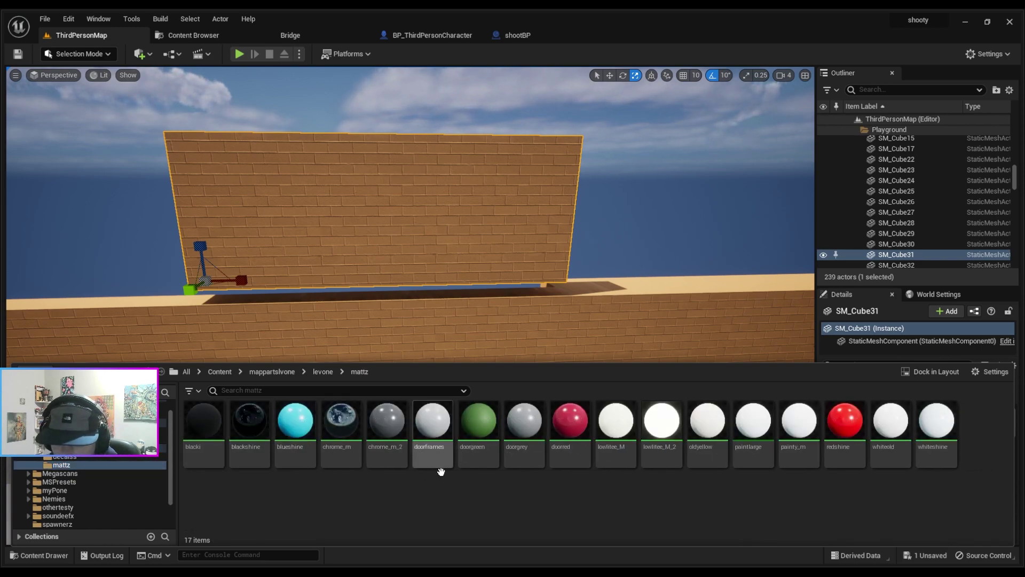
scroll(81, 459, "down", 2)
scroll(82, 464, "up", 2)
left_click(83, 422)
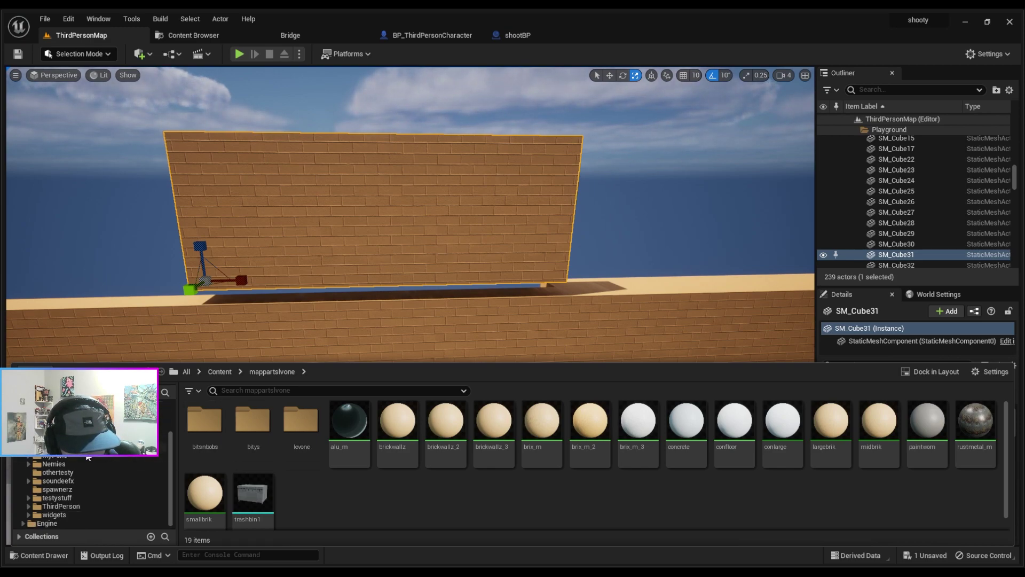
- Check the Nemies, MSPresets and Megascans Surfaces folders for a suitable surface material
left_click(54, 465)
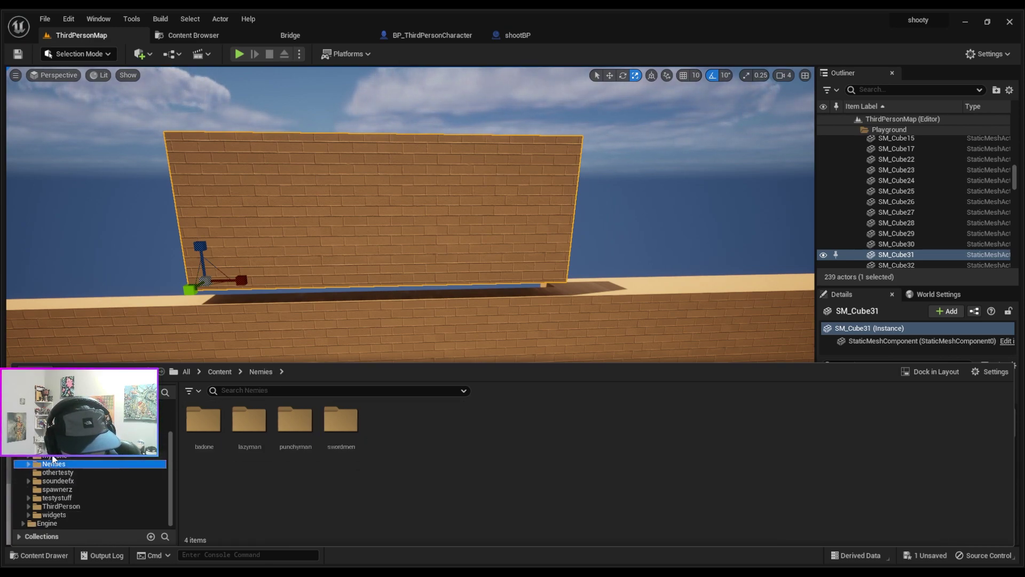
left_click(50, 473)
left_click(57, 455)
left_click(56, 447)
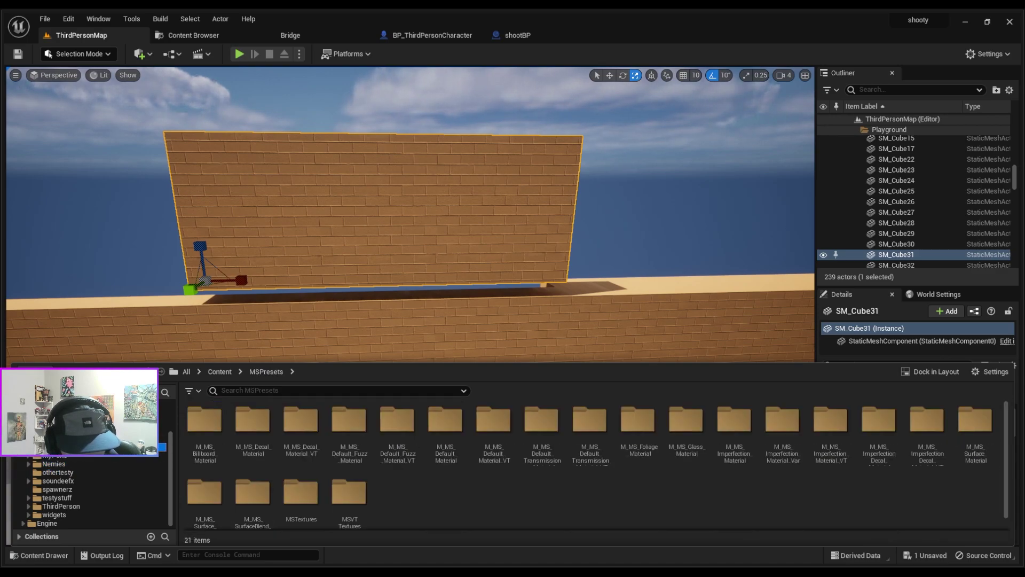
left_click(56, 439)
scroll(105, 460, "up", 2)
double_click(243, 432)
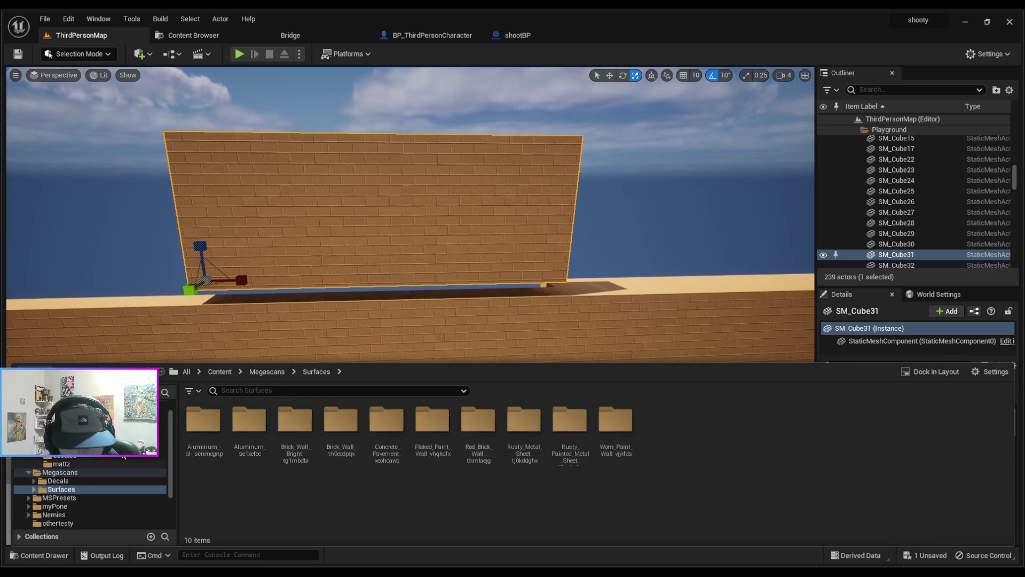
- Apply the brickwallz_3 material from the mappartslvone folder to the raised block above the roofline
scroll(90, 484, "up", 1)
left_click(69, 430)
left_click(70, 438)
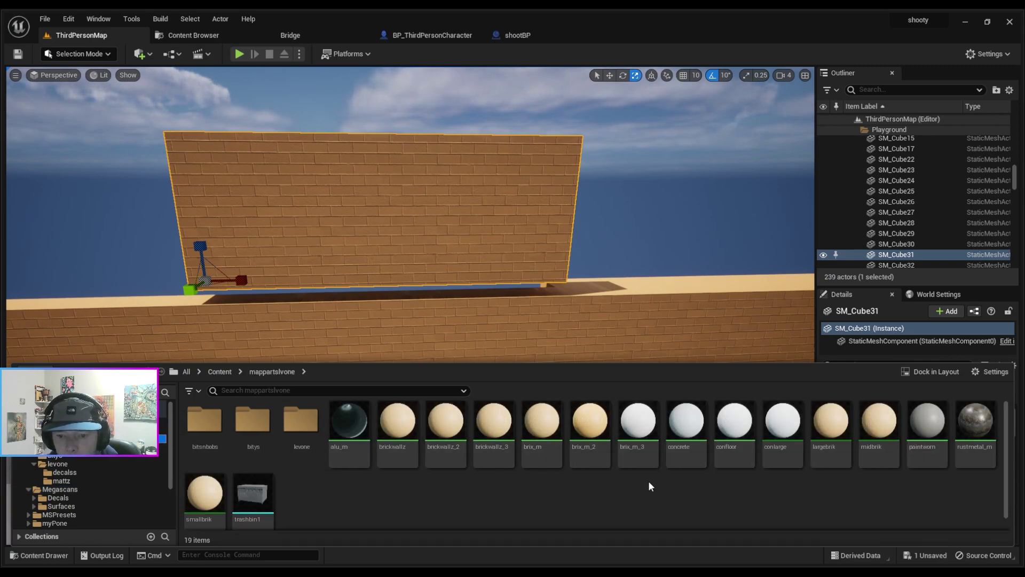
left_click_drag(494, 427, 435, 348)
left_click_drag(400, 242, 402, 255)
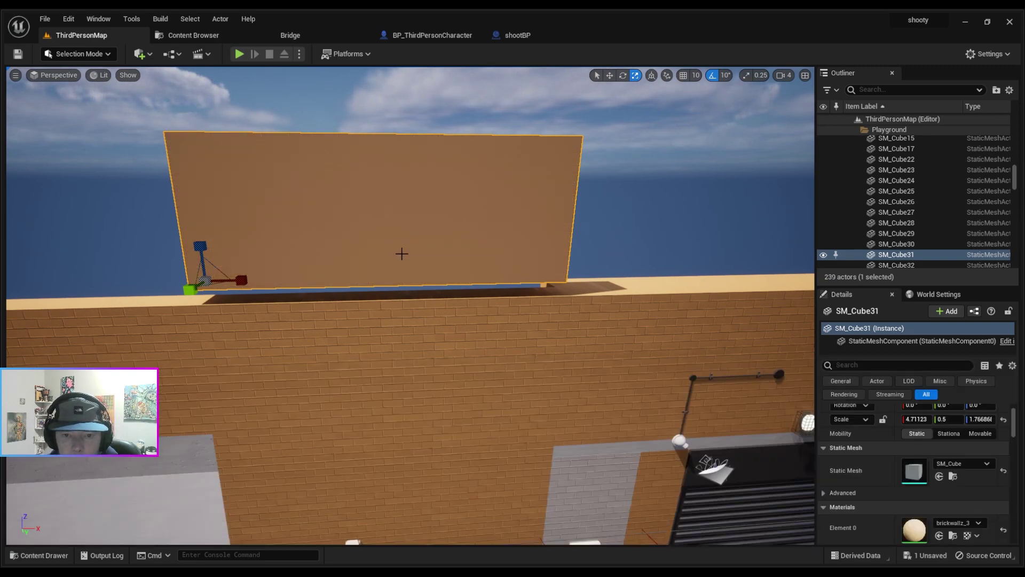
- Apply the brickwallz material to the raised block and narrow the block to a scale of about 1.81 in X
left_click(39, 555)
left_click_drag(396, 448, 306, 256)
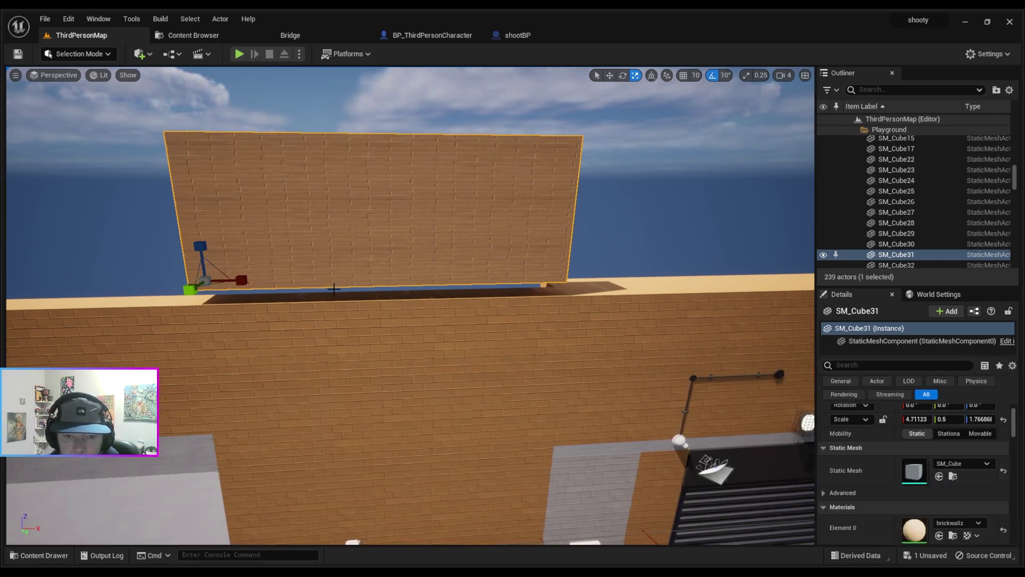
right_click_drag(330, 296, 360, 256)
key("w")
key("s")
right_click_drag(373, 297, 333, 296)
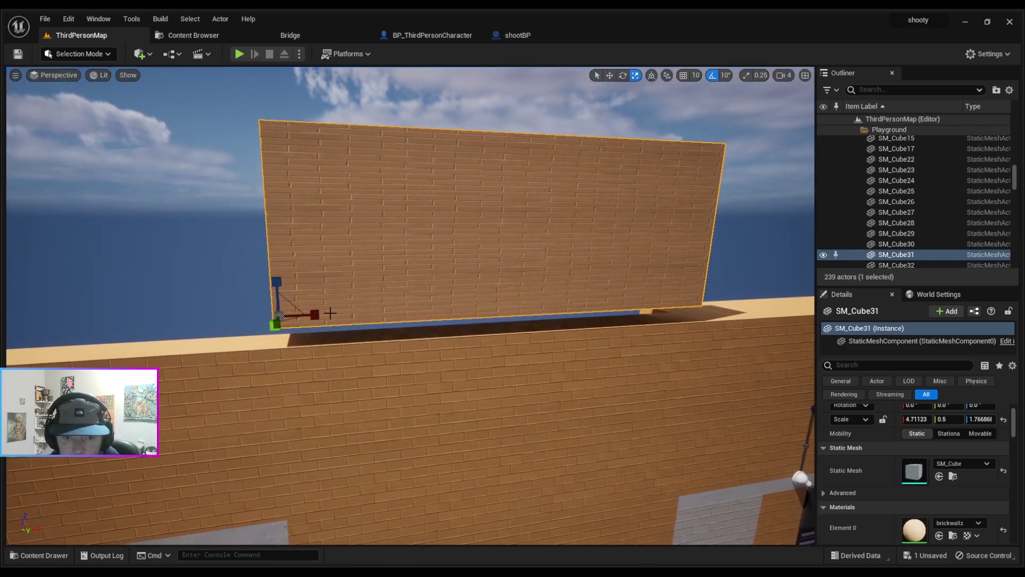
left_click_drag(320, 314, 286, 317)
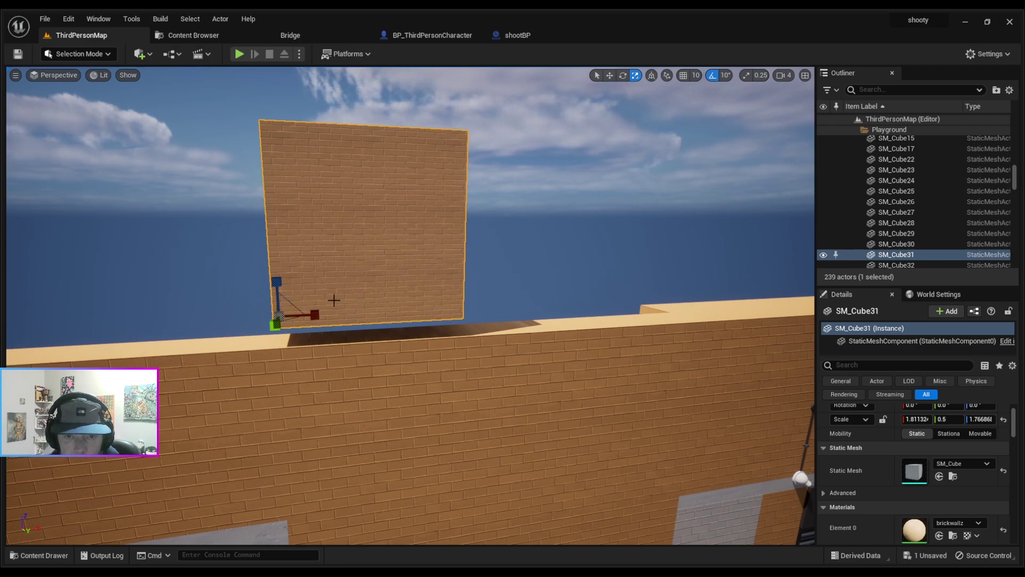
- Rescale the raised block to about 2.11 in X and 1.56 in Z
mouse_move(357, 339)
right_mouse_down()
mouse_move(384, 333)
mouse_move(346, 331)
mouse_move(374, 338)
mouse_move(365, 340)
right_mouse_up()
key("d")
key("w")
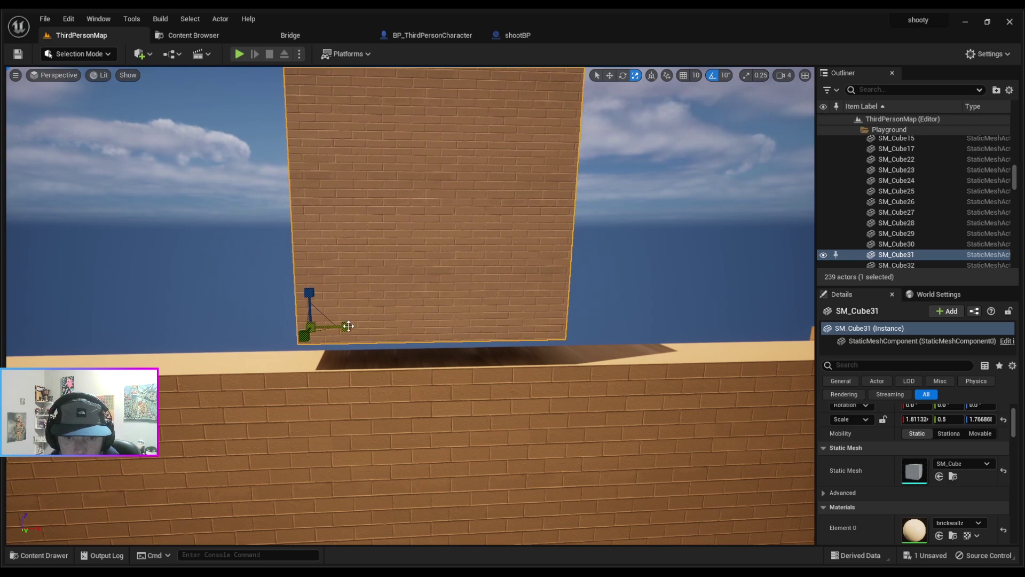
left_click_drag(348, 325, 346, 326)
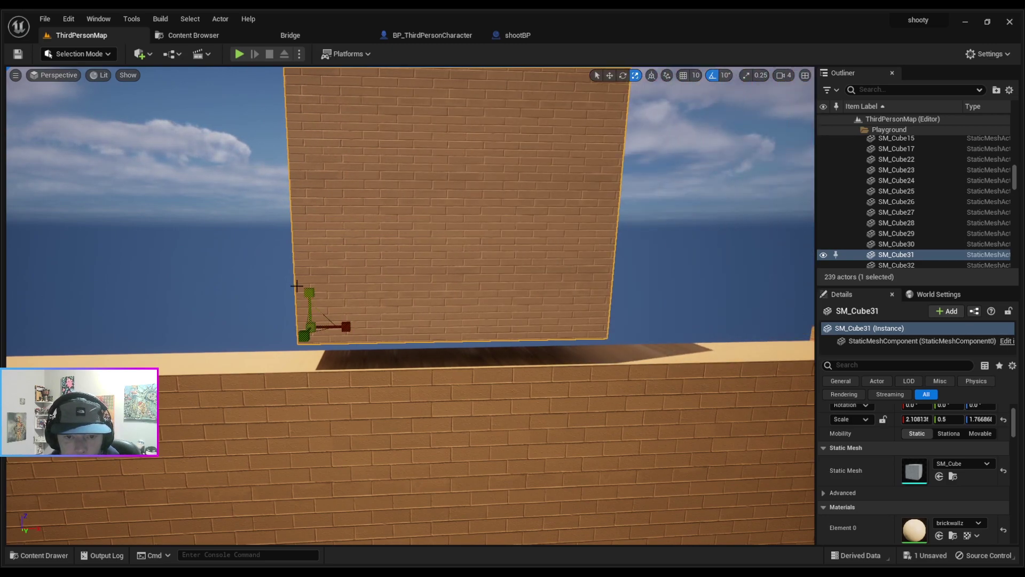
left_click_drag(309, 292, 321, 311)
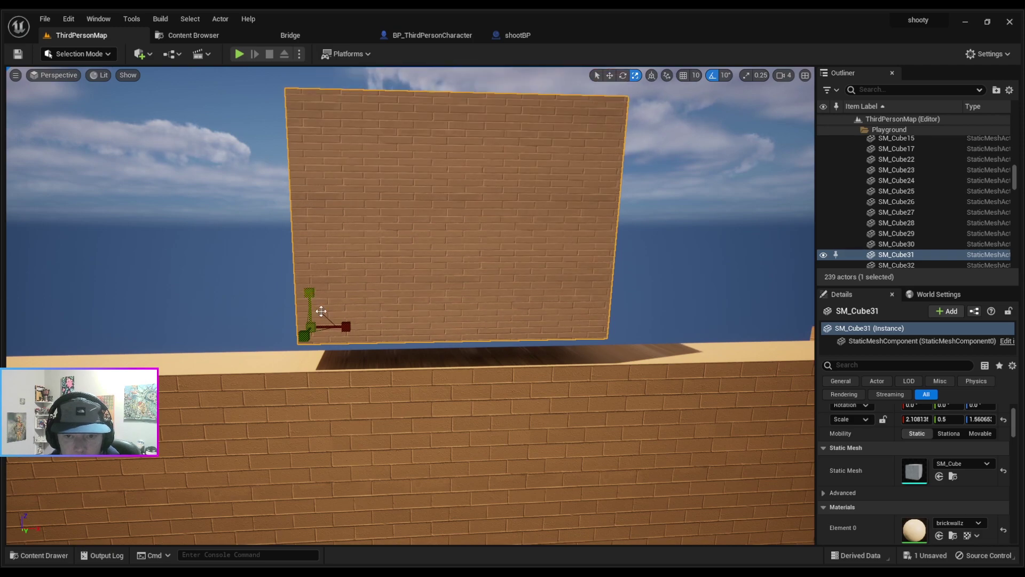
- Apply the brix_m_2 material to the raised block and shrink it to about 1.71 in X and 1.15 in Z
left_click(43, 556)
left_click_drag(591, 453, 476, 314)
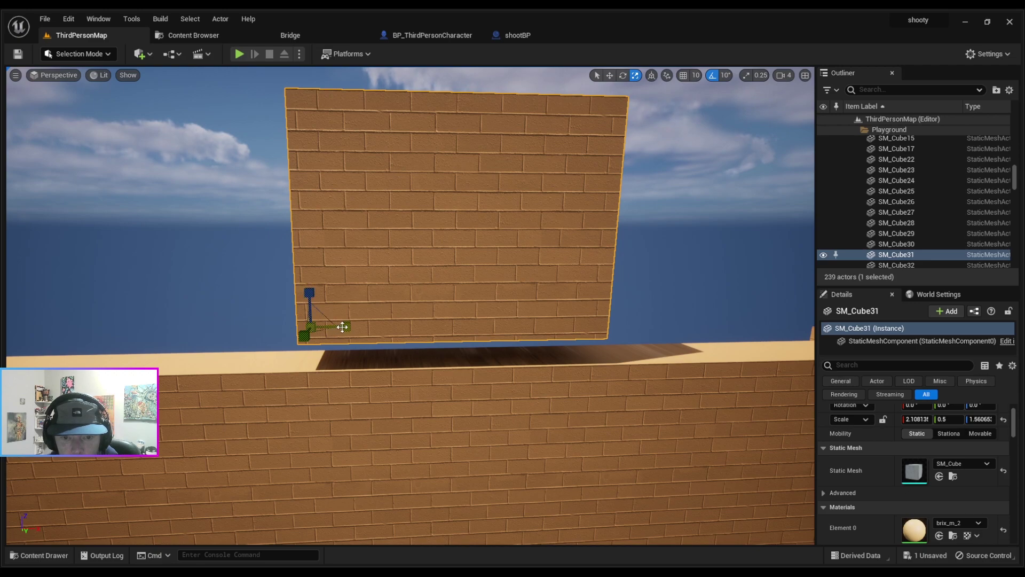
left_click_drag(344, 327, 309, 293)
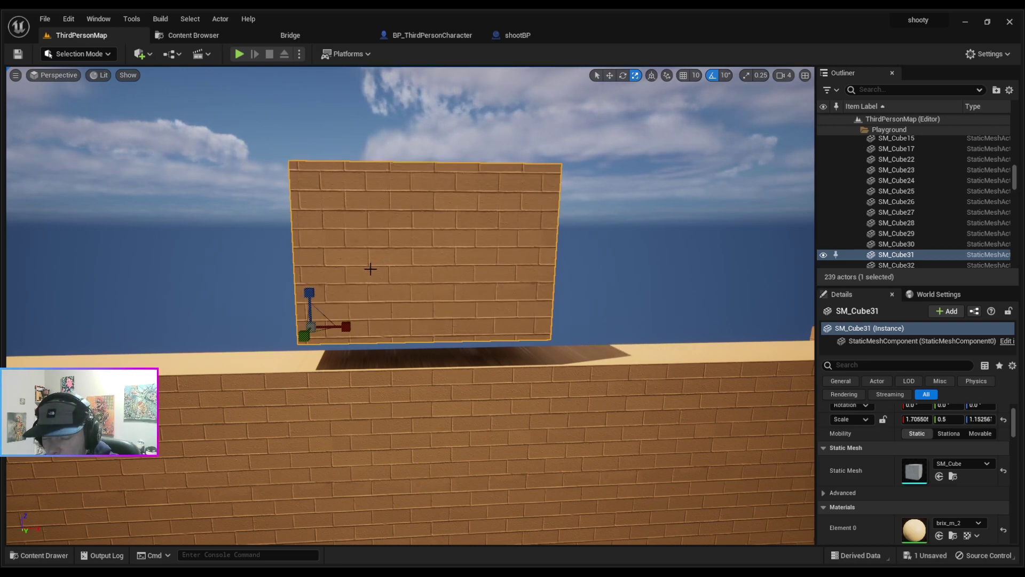
- Delete the raised block and open the brix_m material from the mappartslvone folder
key("Delete")
left_click(40, 556)
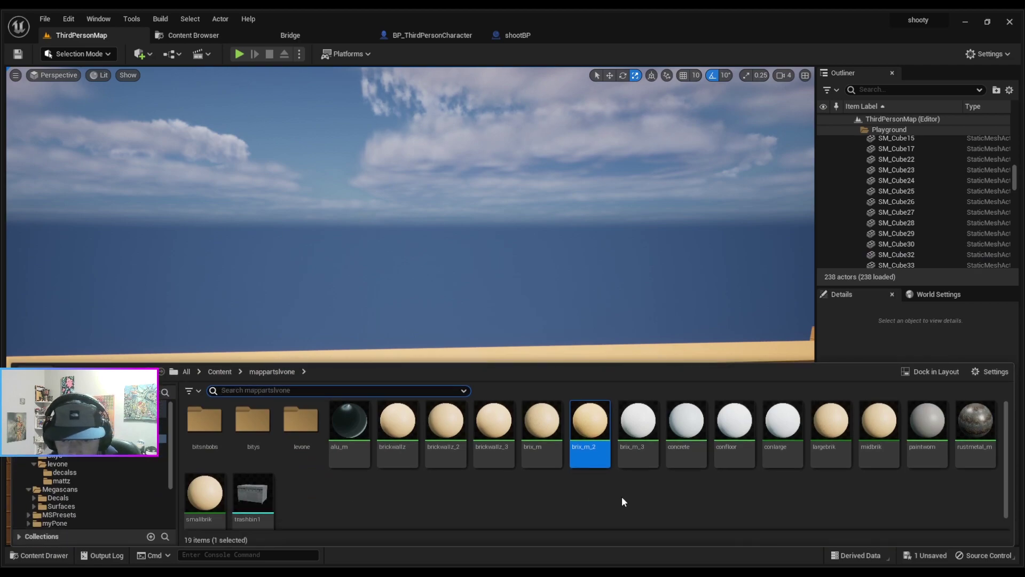
double_click(544, 458)
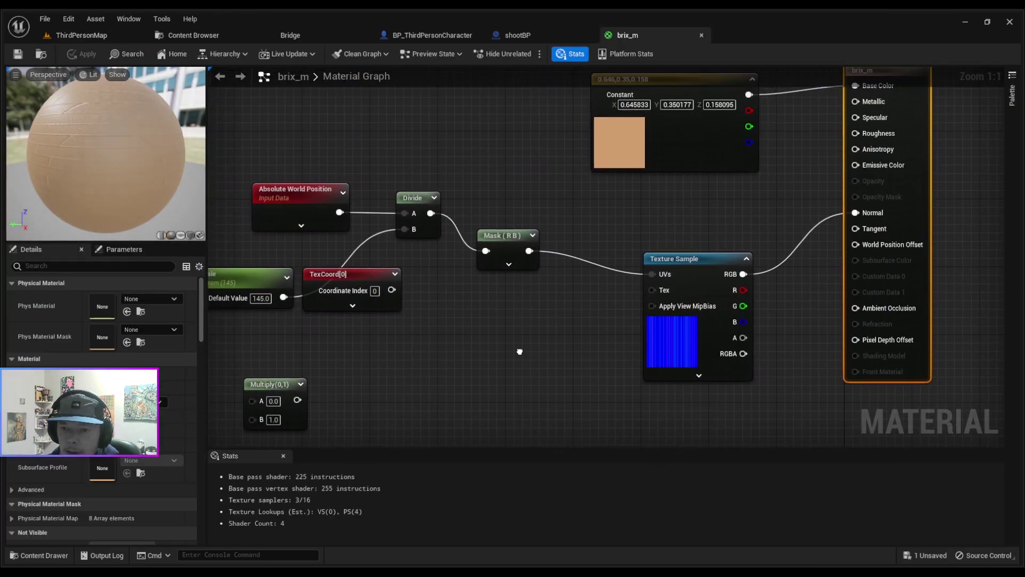
- Delete the unconnected TexCoord node from the brix_m graph and review the Absolute World Position, Divide, scale and Mask nodes
left_click(422, 294)
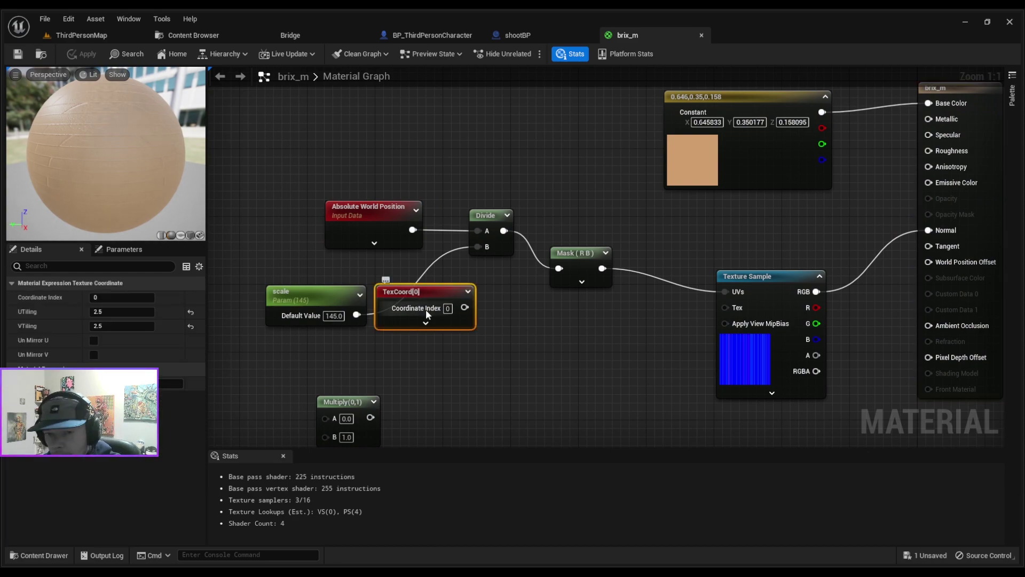
key("Delete")
left_click(379, 208)
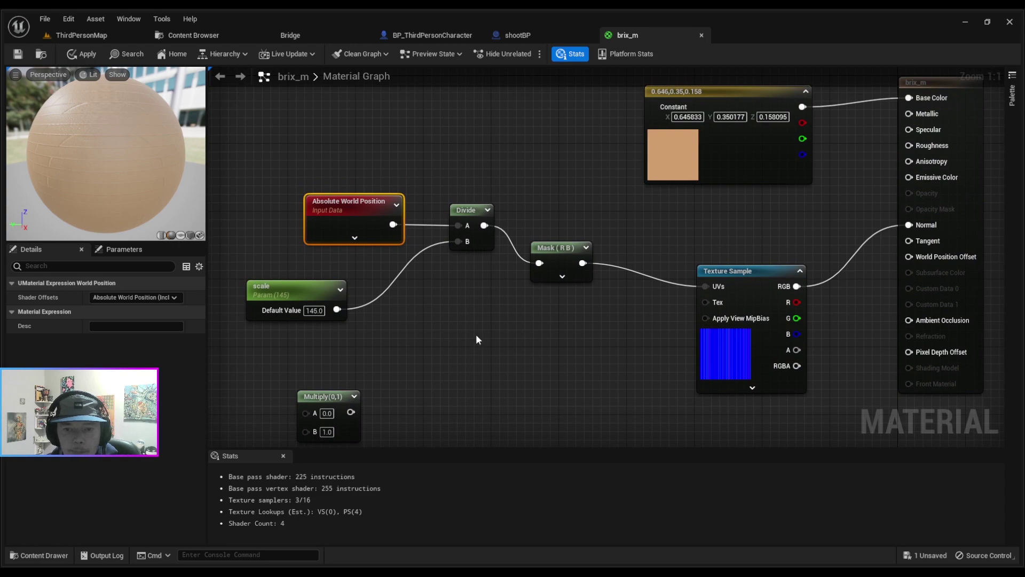
left_click(475, 211)
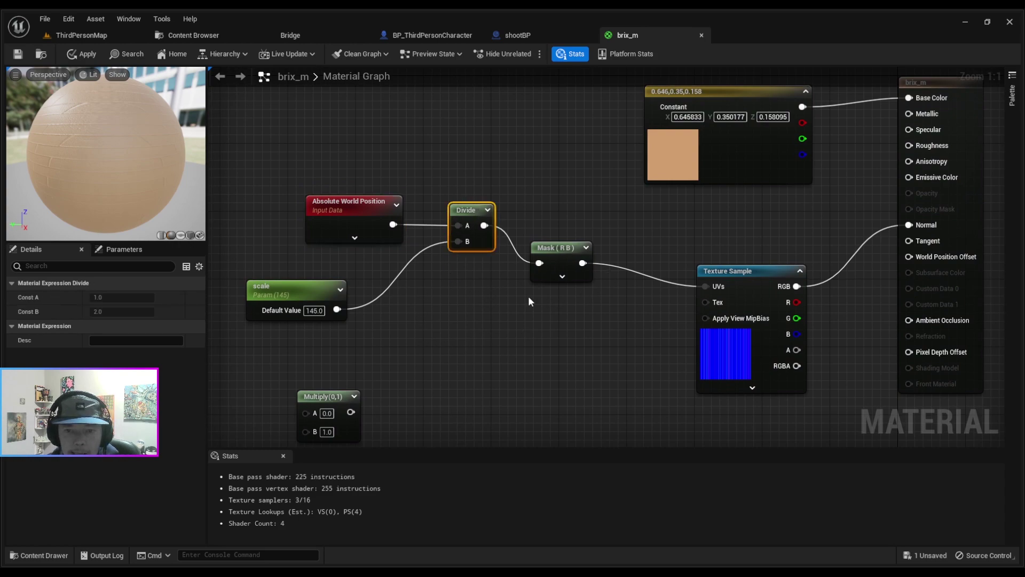
left_click(314, 285)
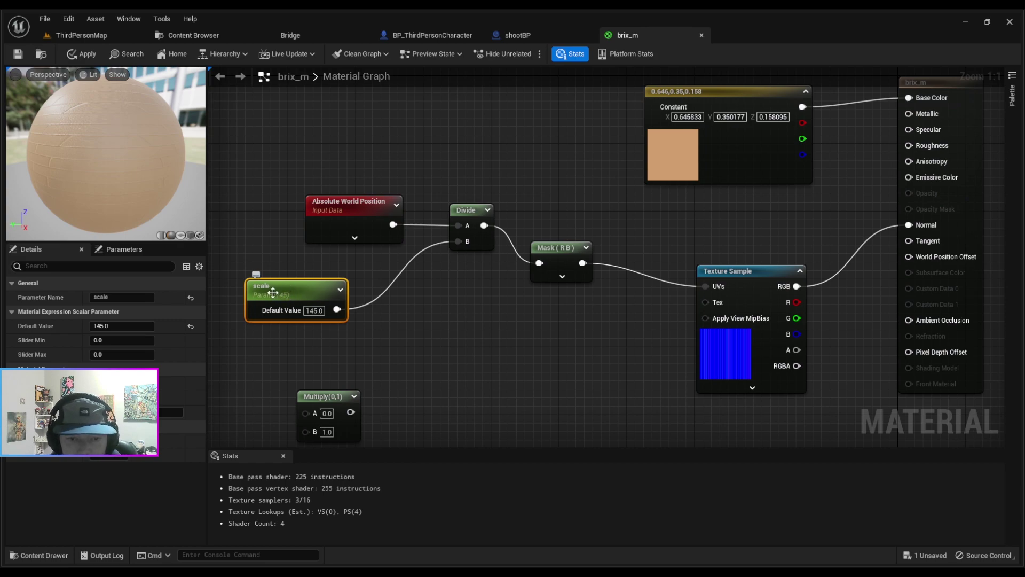
left_click(547, 252)
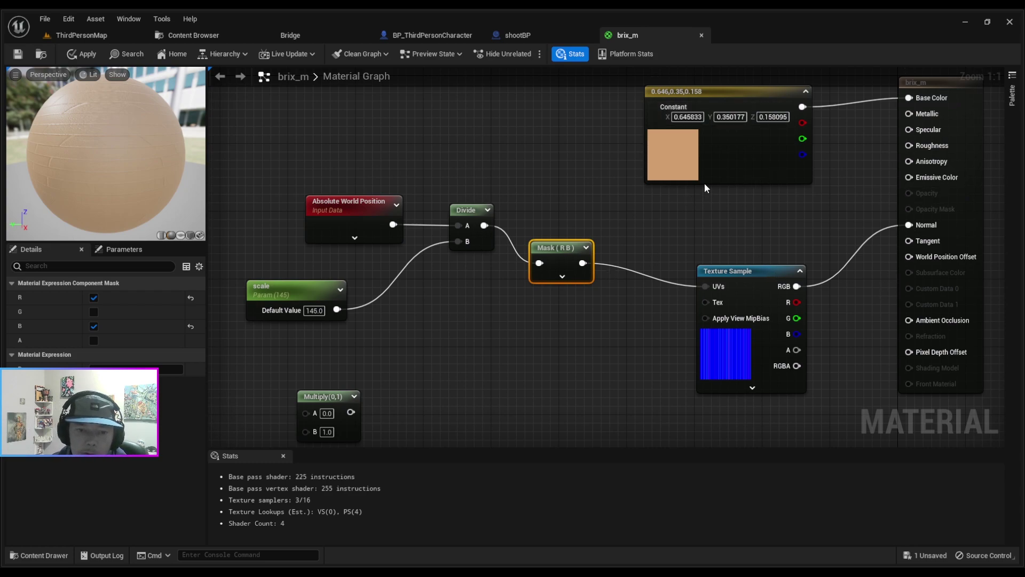
- Return to ThirdPersonMap, play test the level by moving, jumping and fighting enemies past the building, and stop the session
left_click(81, 36)
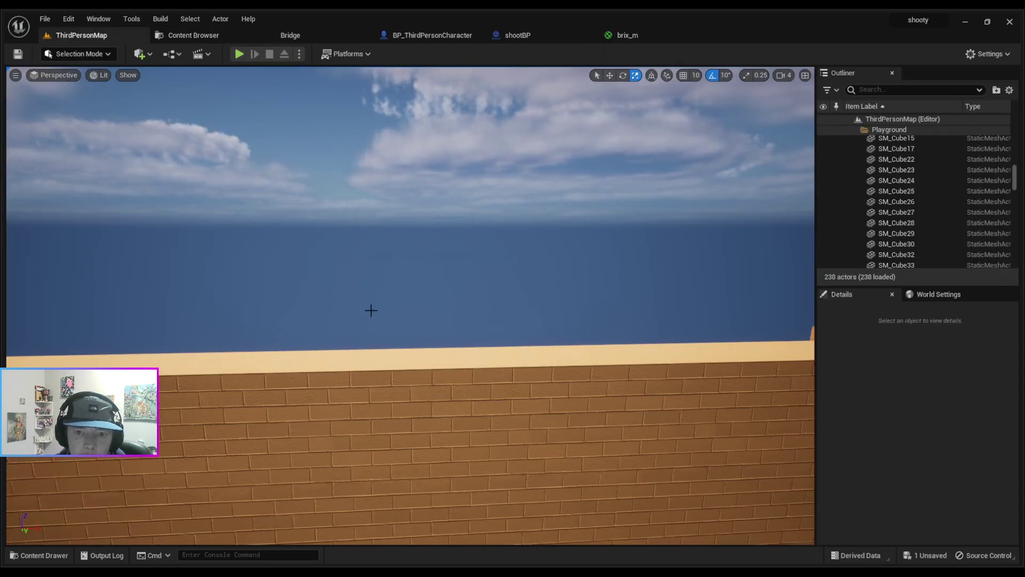
right_click_drag(428, 421, 684, 475)
right_click_drag(496, 454, 429, 422)
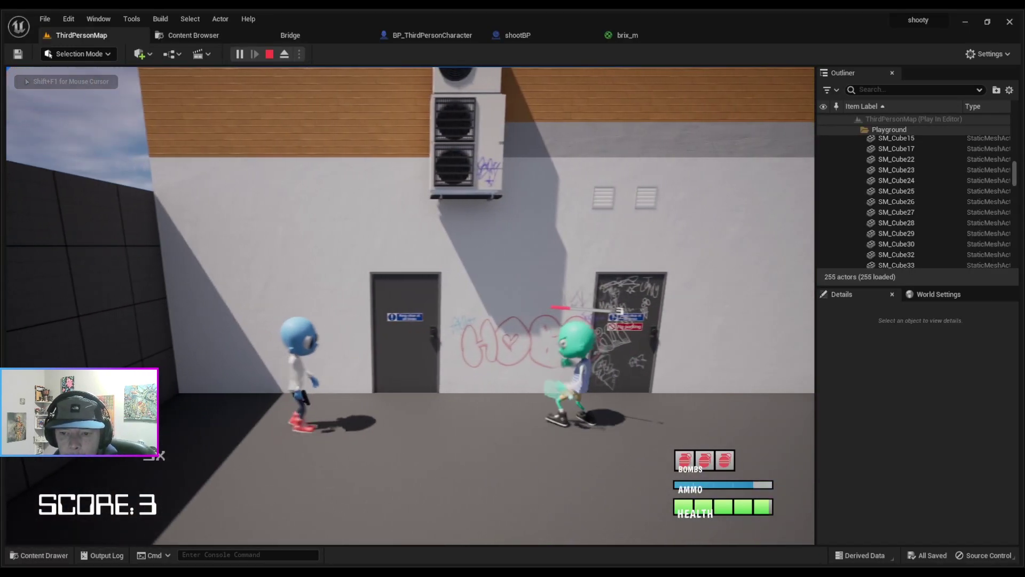
key("d")
key("space")
key("a")
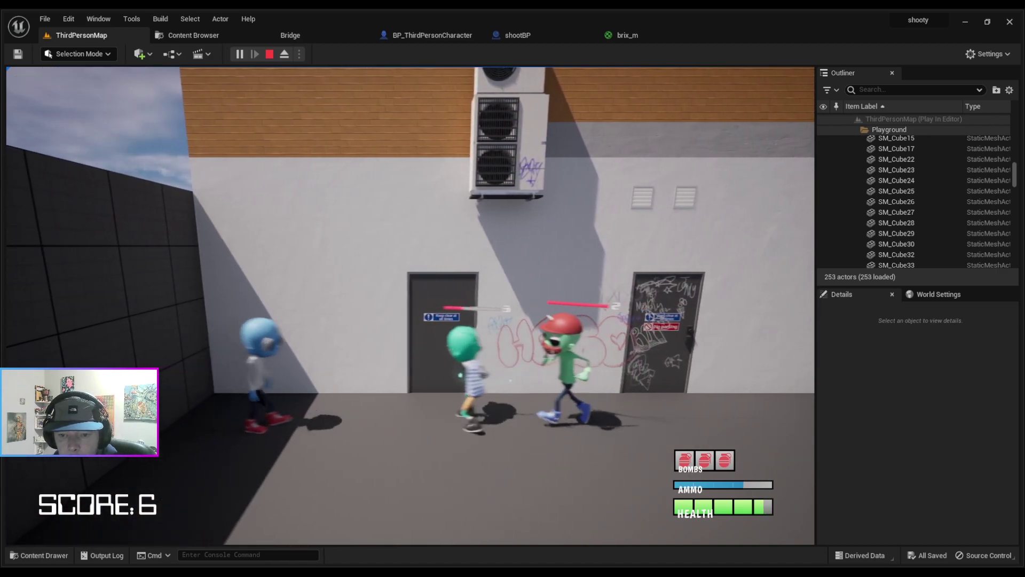
key("d")
key("space")
key("a")
key("space")
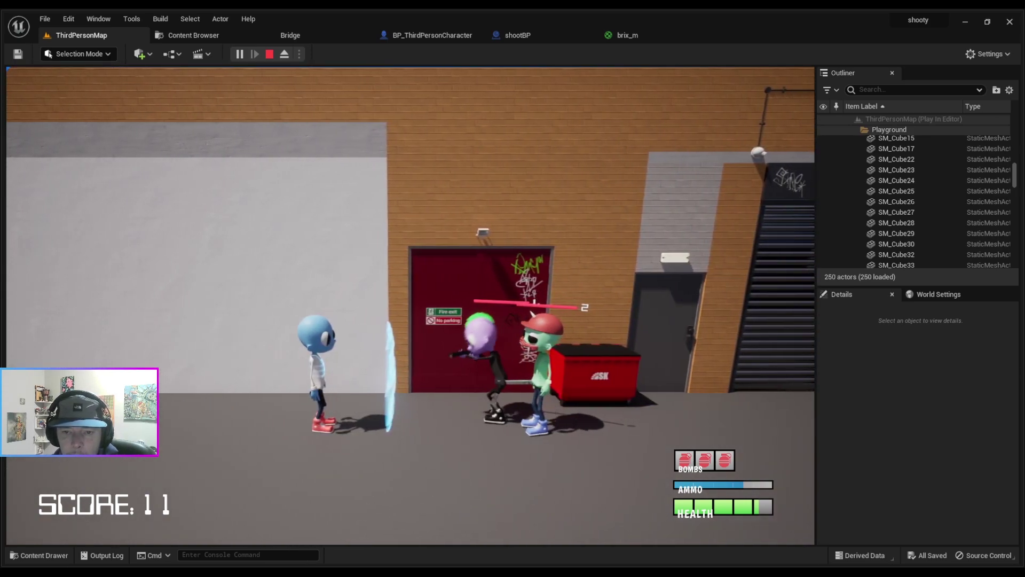
key("Escape")
right_click_drag(399, 352, 574, 384)
right_click_drag(368, 416, 431, 371)
- Expand the Mask node in the brix_m material graph to check which channels it uses
left_click(660, 34)
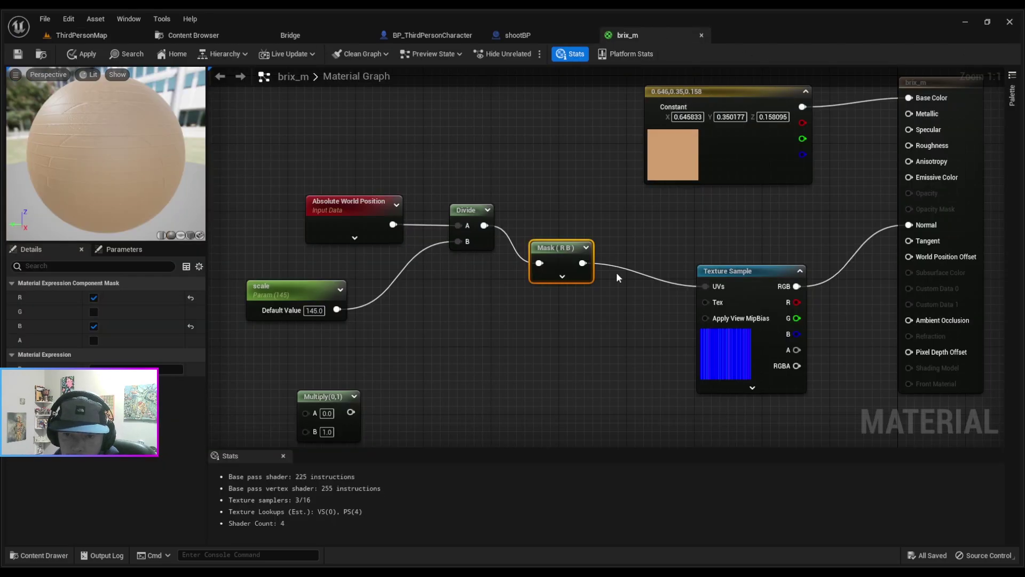
left_click(563, 277)
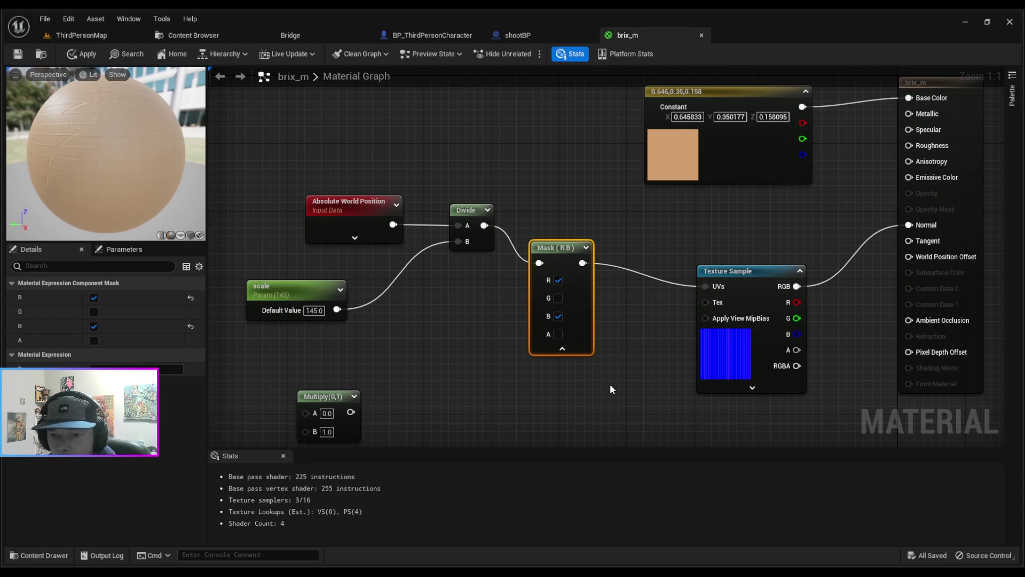
left_click(558, 280)
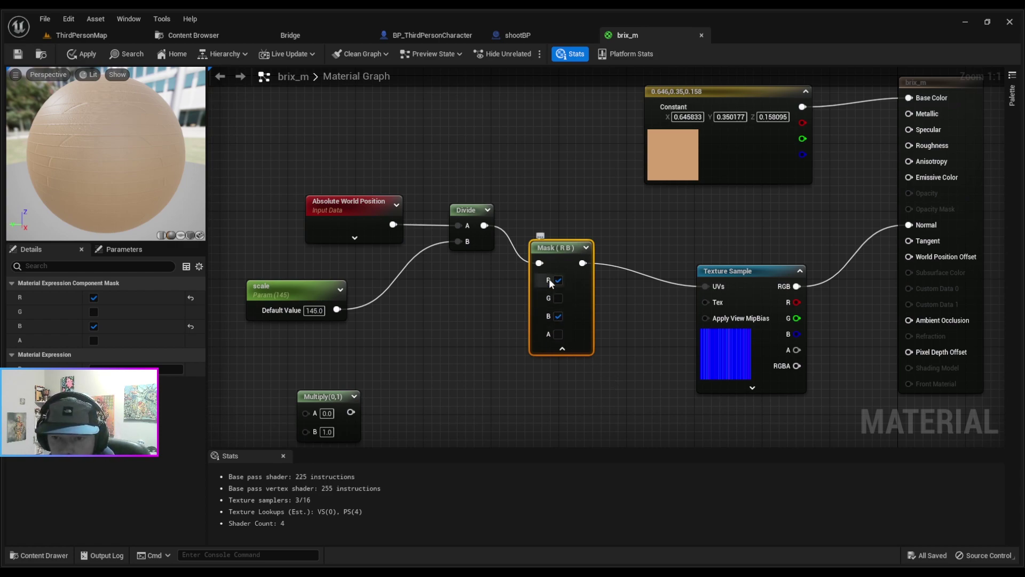
- Return to ThirdPersonMap and examine the brick material along the building's roofline and street front
left_click(81, 36)
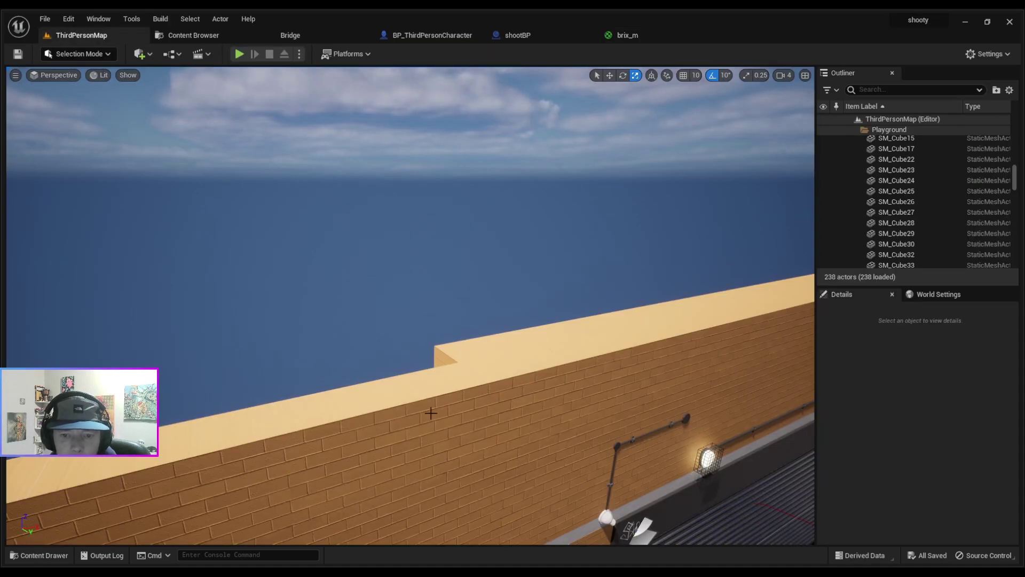
right_click_drag(410, 306, 454, 288)
right_click_drag(403, 372, 376, 427)
key("w")
key("w")
key("s")
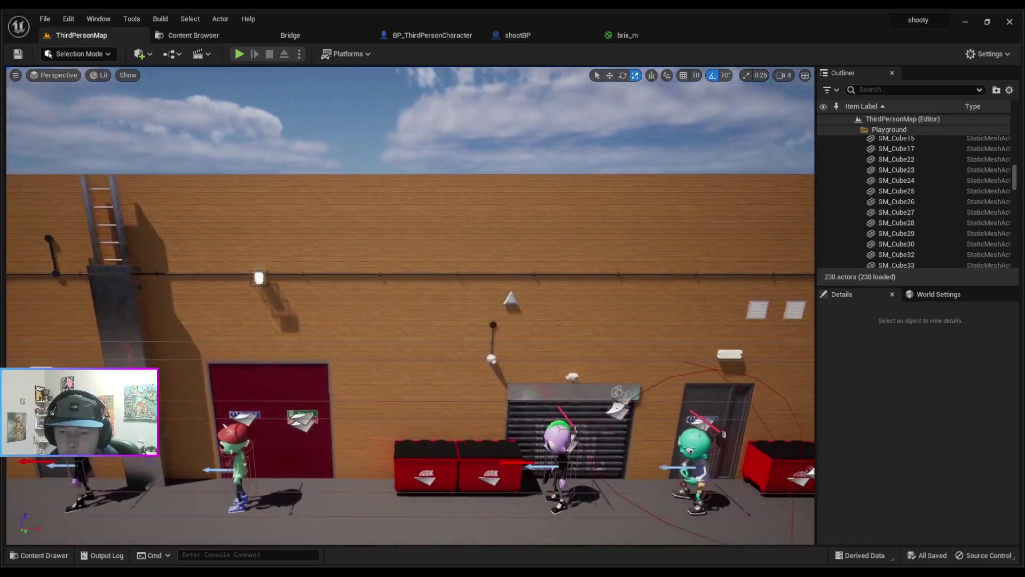
key("w")
key("d")
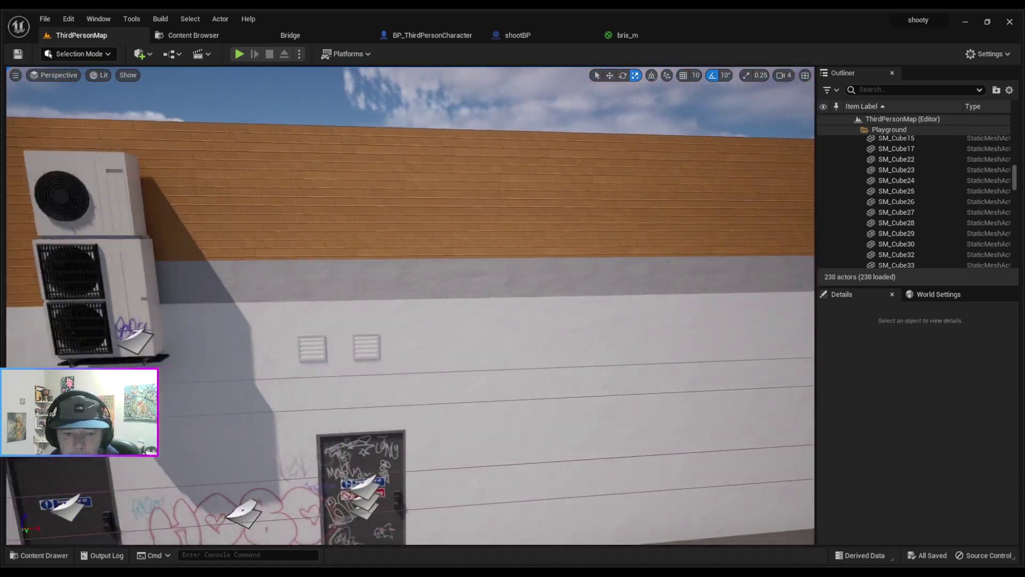
- Examine the white wall section up close, including its air-conditioning units, graffiti, doors and vents
right_click_drag(410, 306, 399, 338)
key("s")
key("q")
key("w")
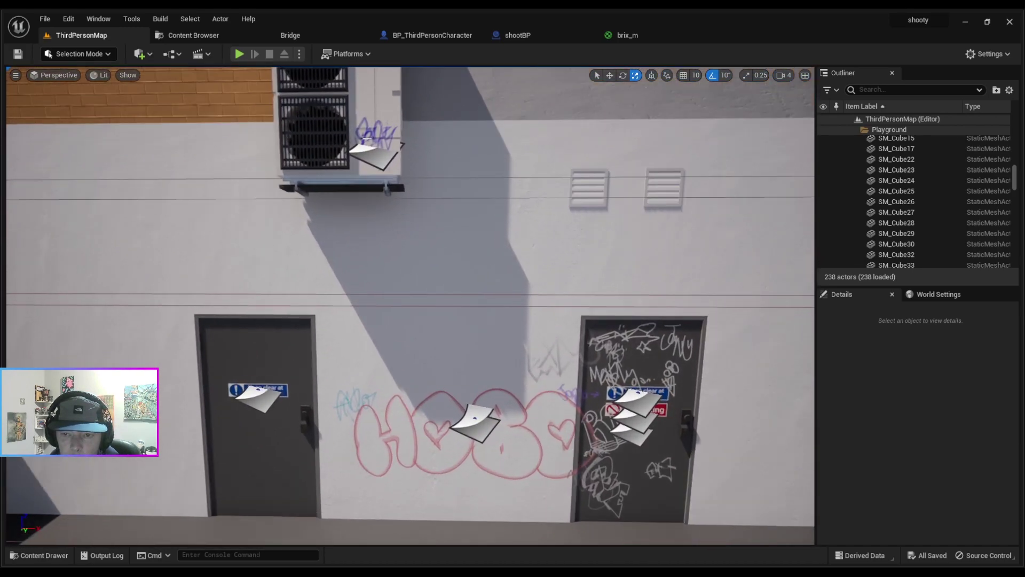
key("s")
key("w")
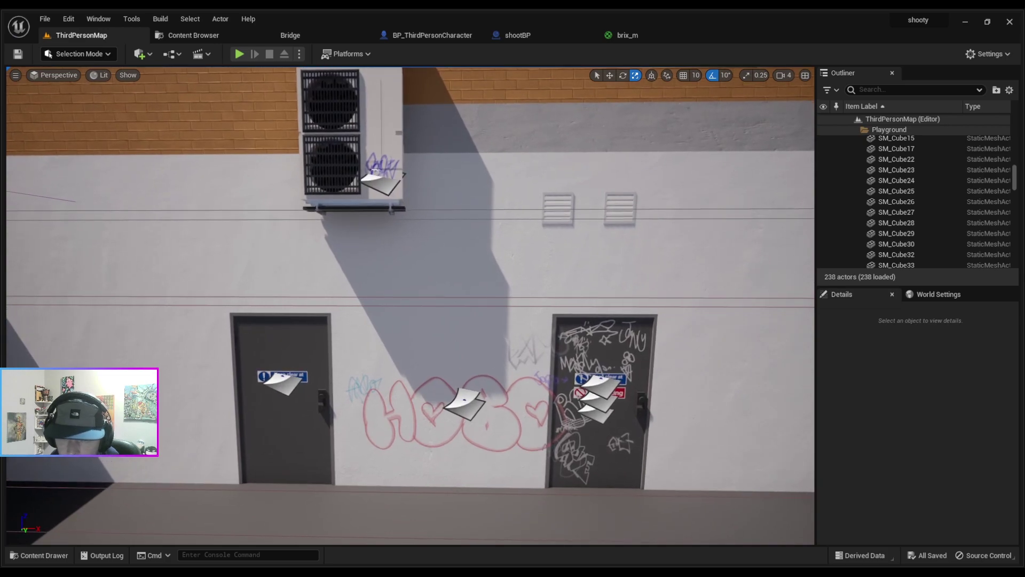
right_click_drag(410, 342, 369, 338)
key("d")
key("w")
key("a")
key("d")
key("w")
key("s")
key("w")
right_click_drag(484, 326, 481, 411)
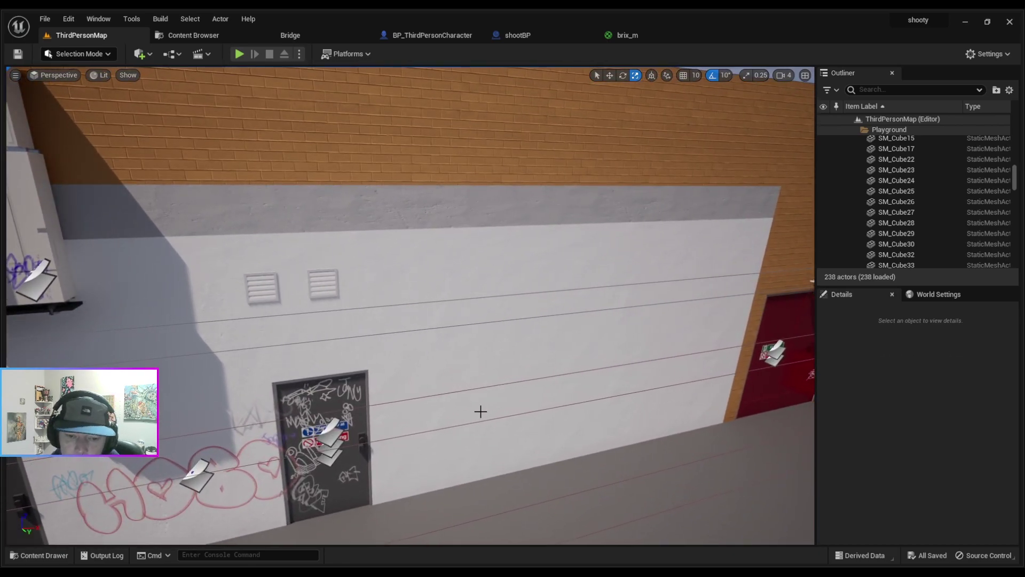